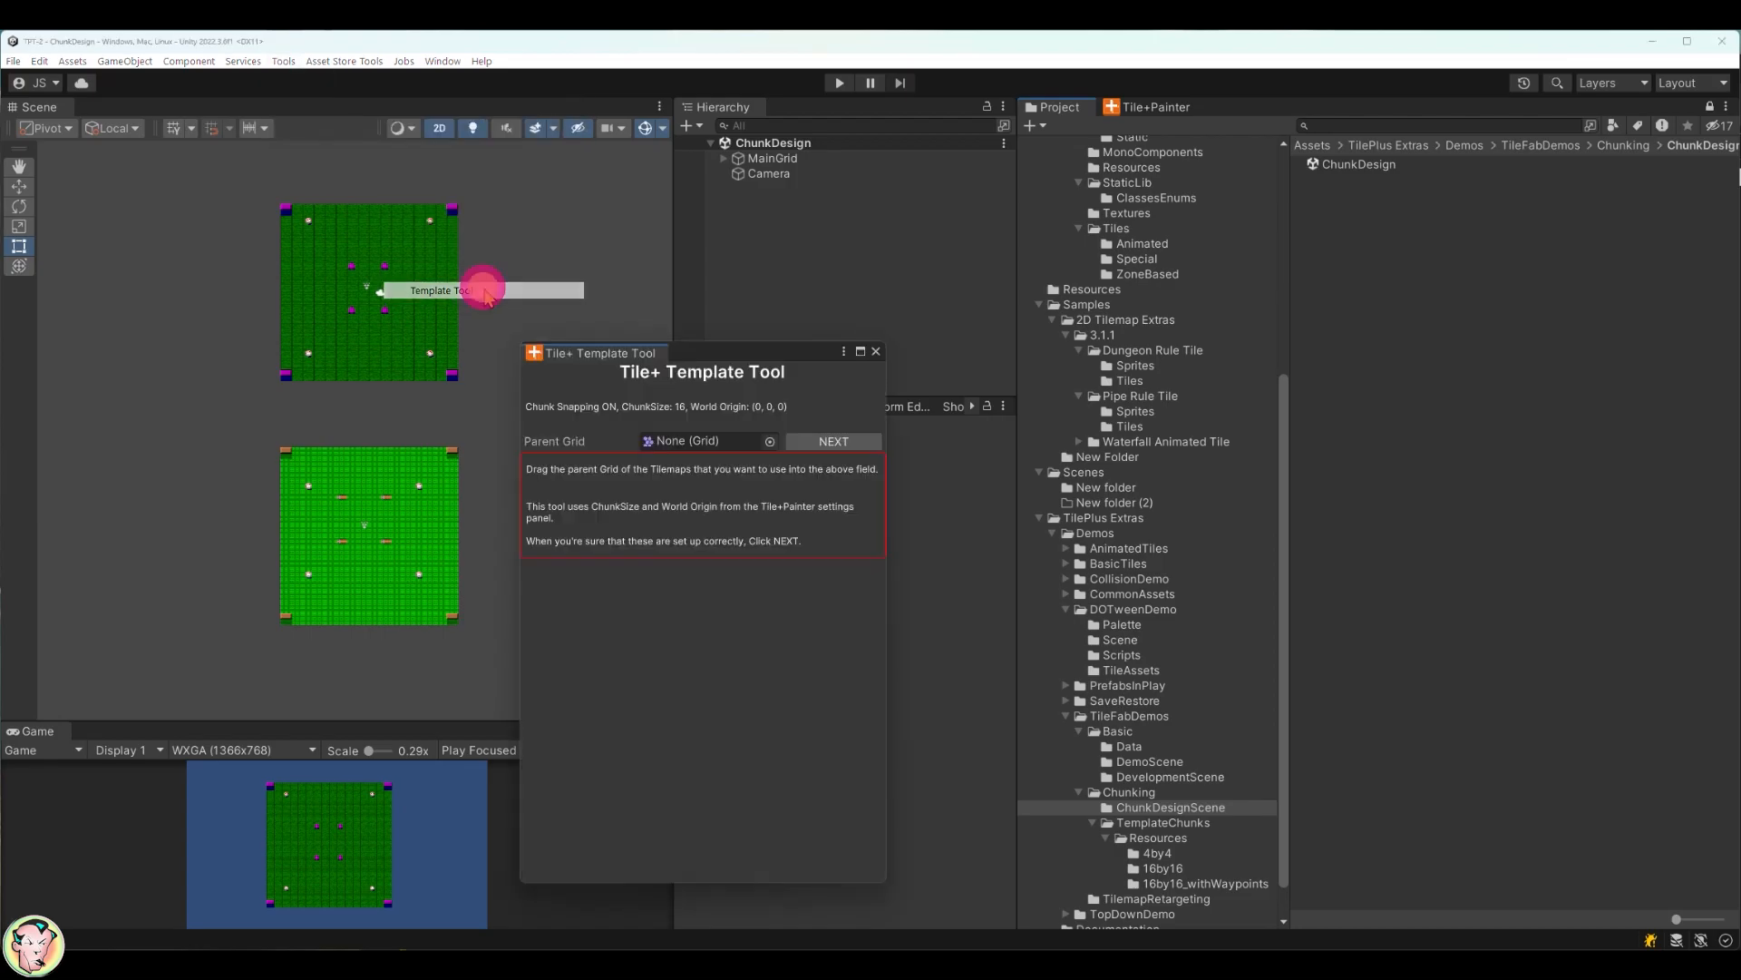
drag(722, 358, 889, 377)
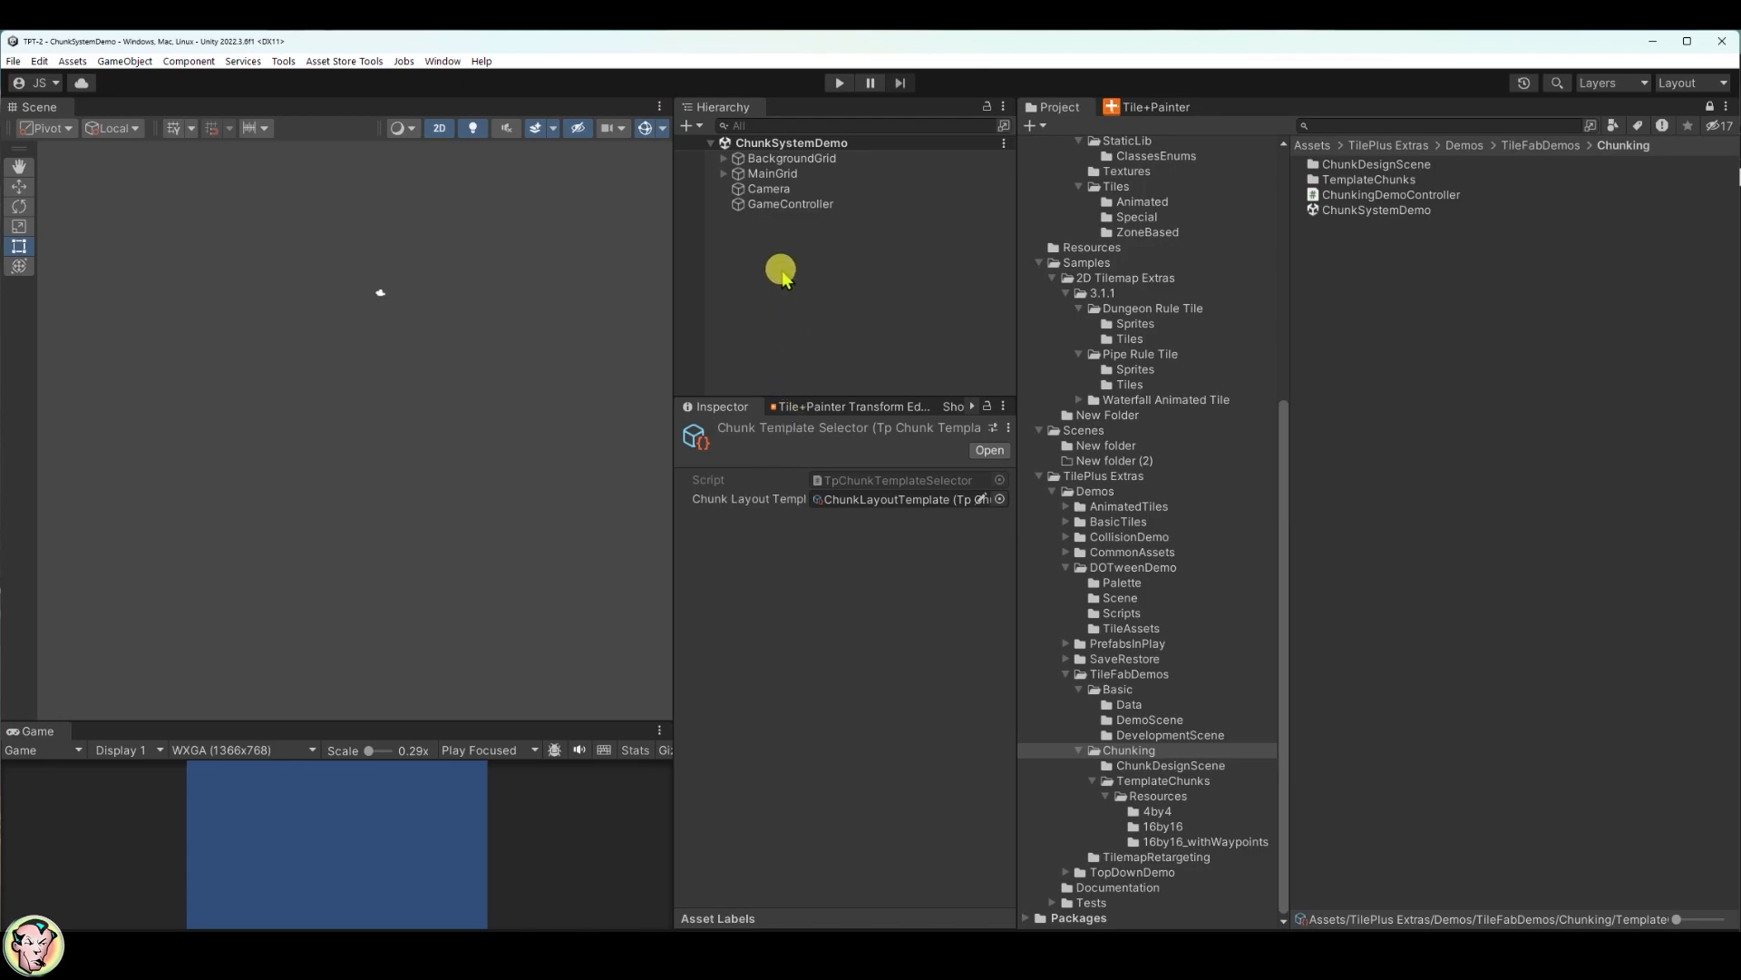
Step: Turn off the Active option of GameController's first Tp Zone Layout component and collapse that component
click(780, 203)
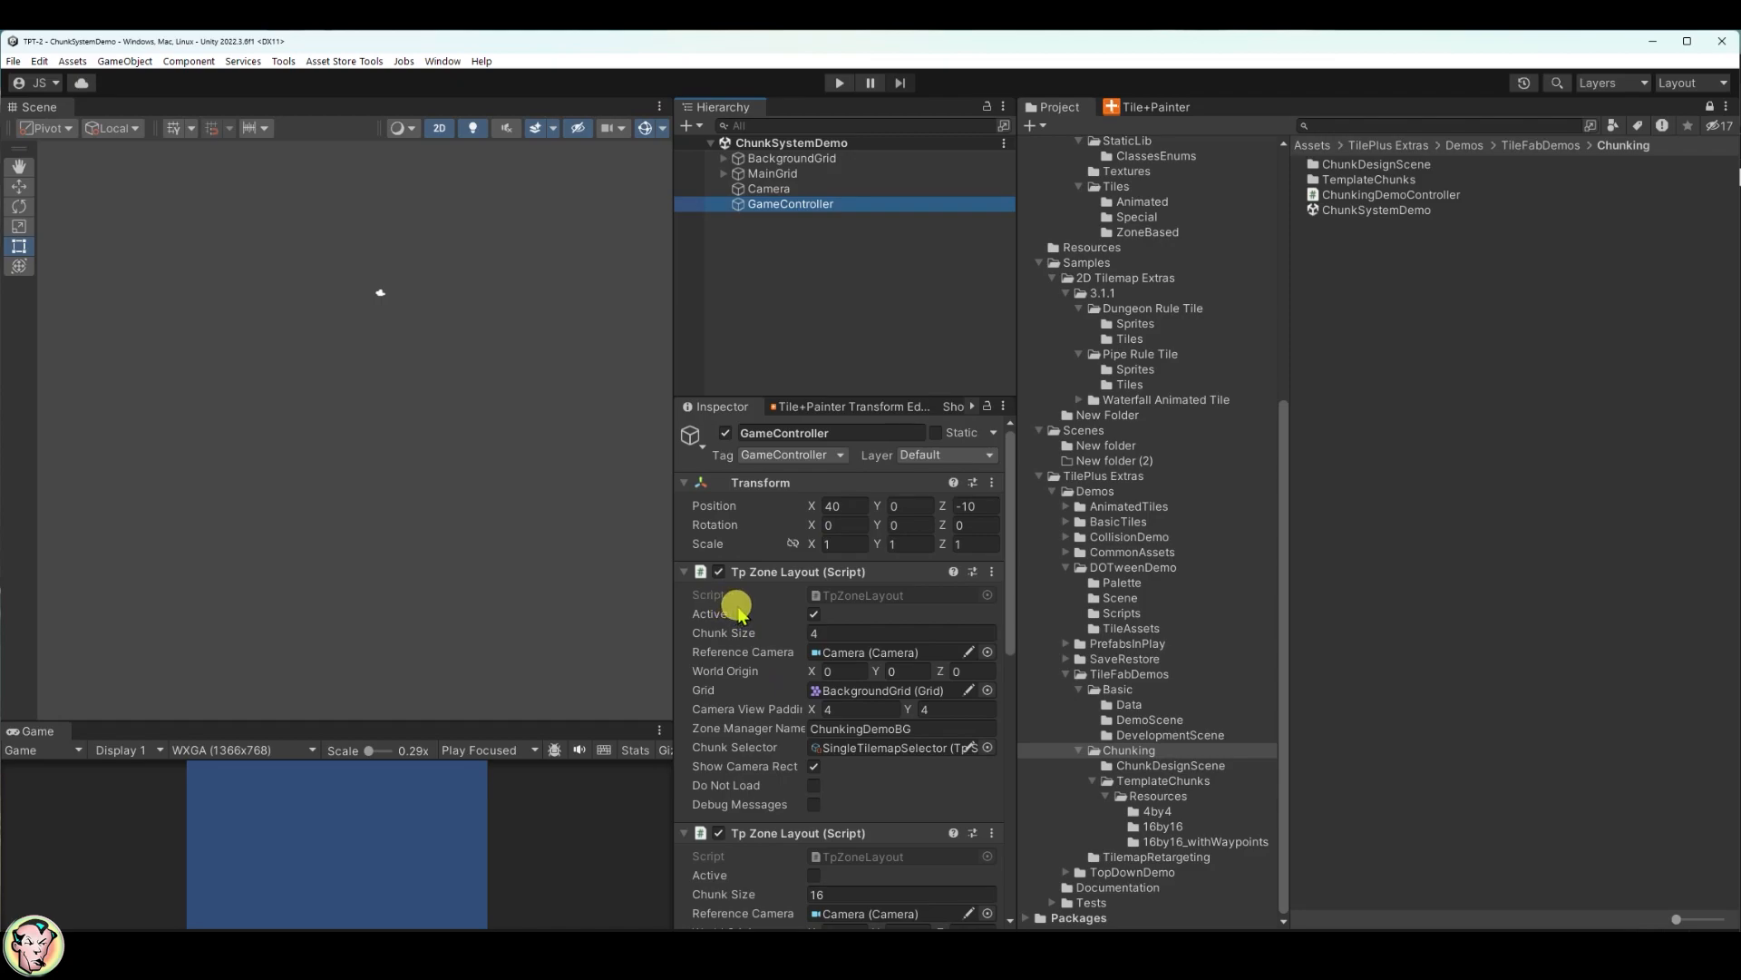
click(813, 614)
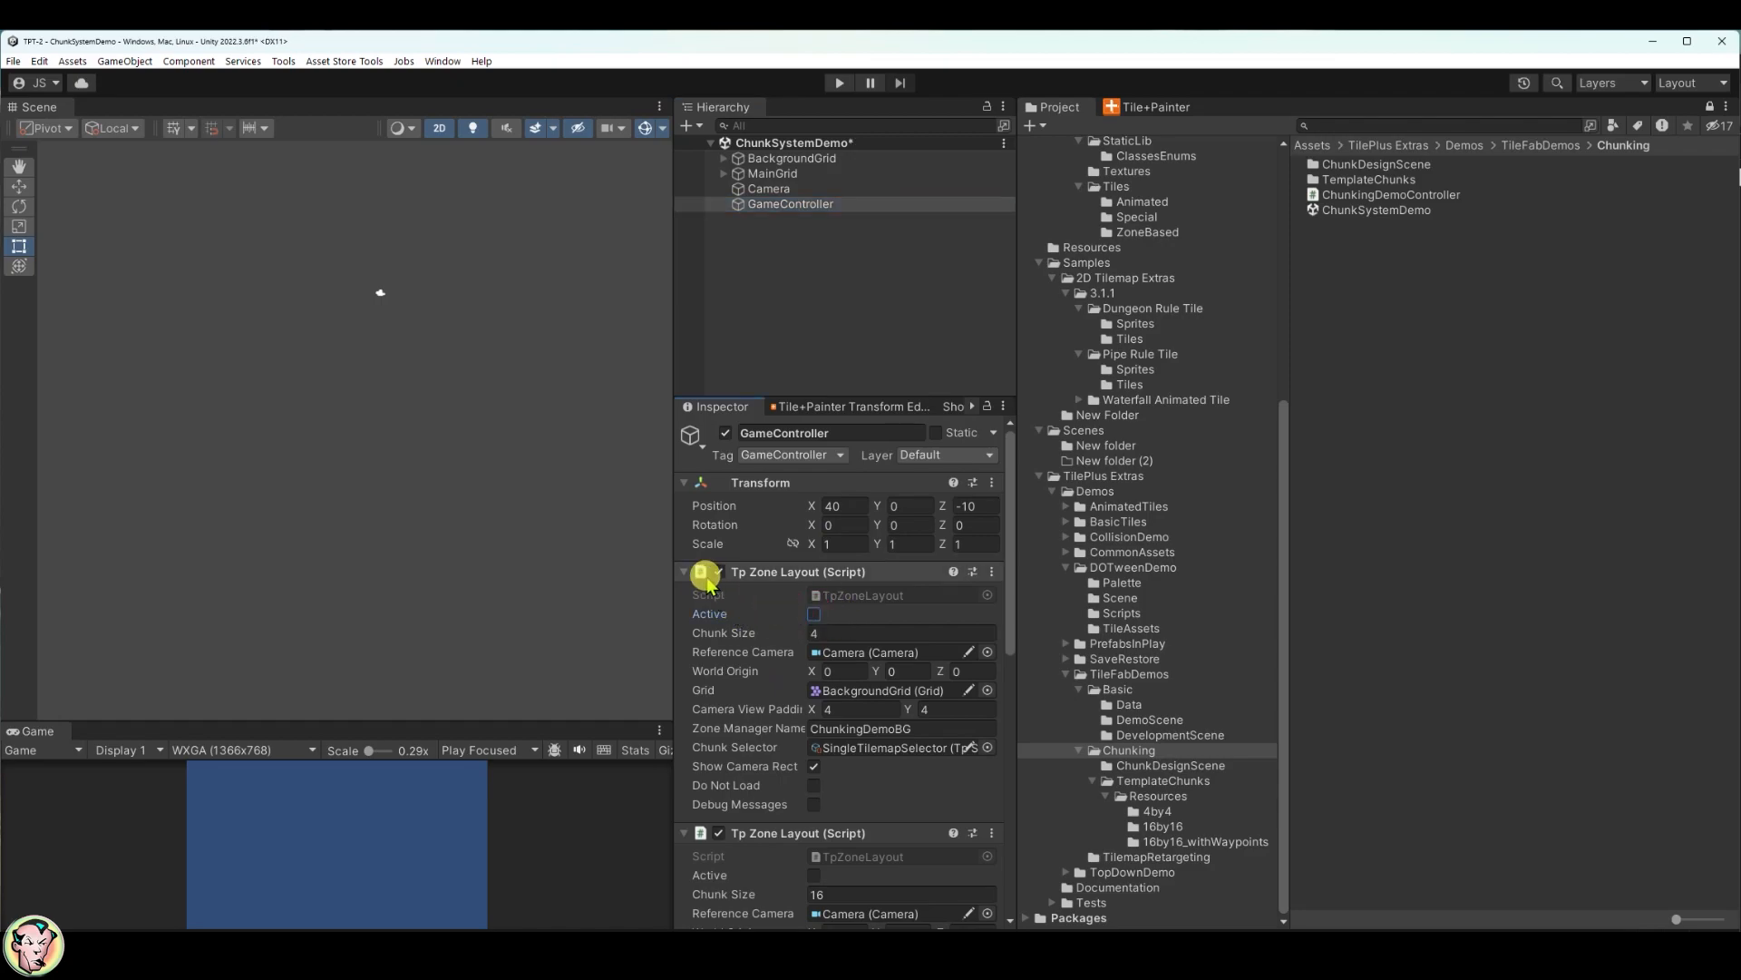
click(684, 572)
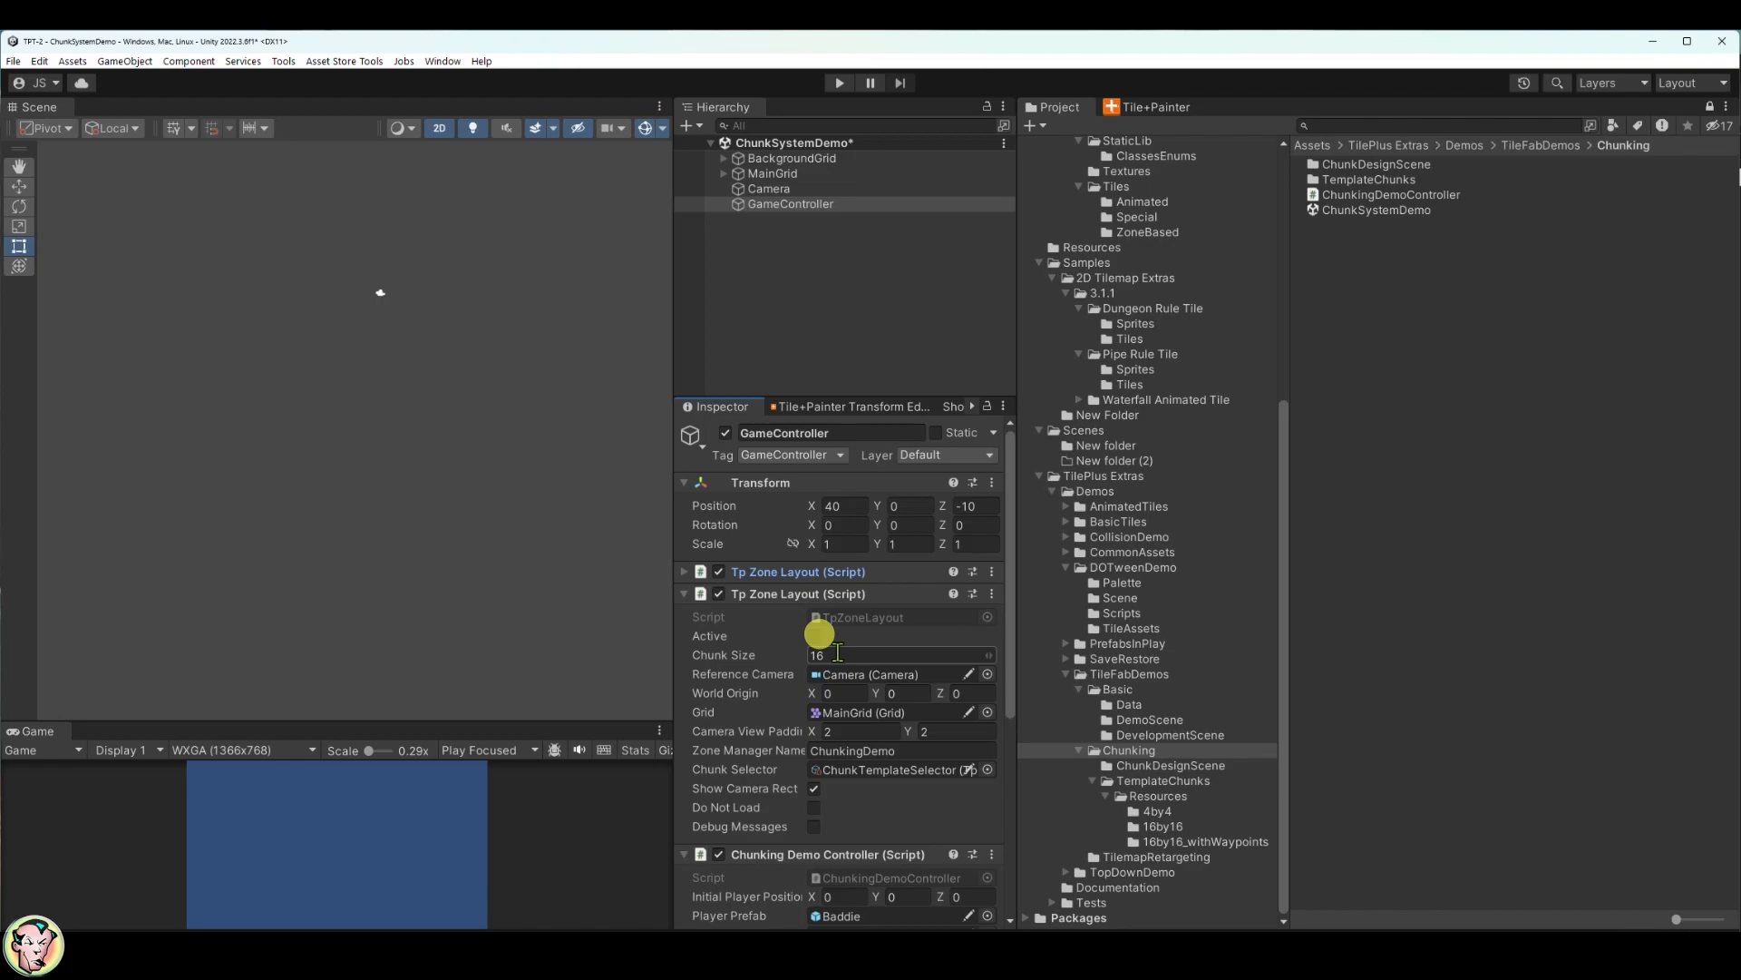
Step: Examine the second Tp Zone Layout's chunk selector and the TileFabs in its Chunk Layout Template, closing the separate inspectors
click(969, 769)
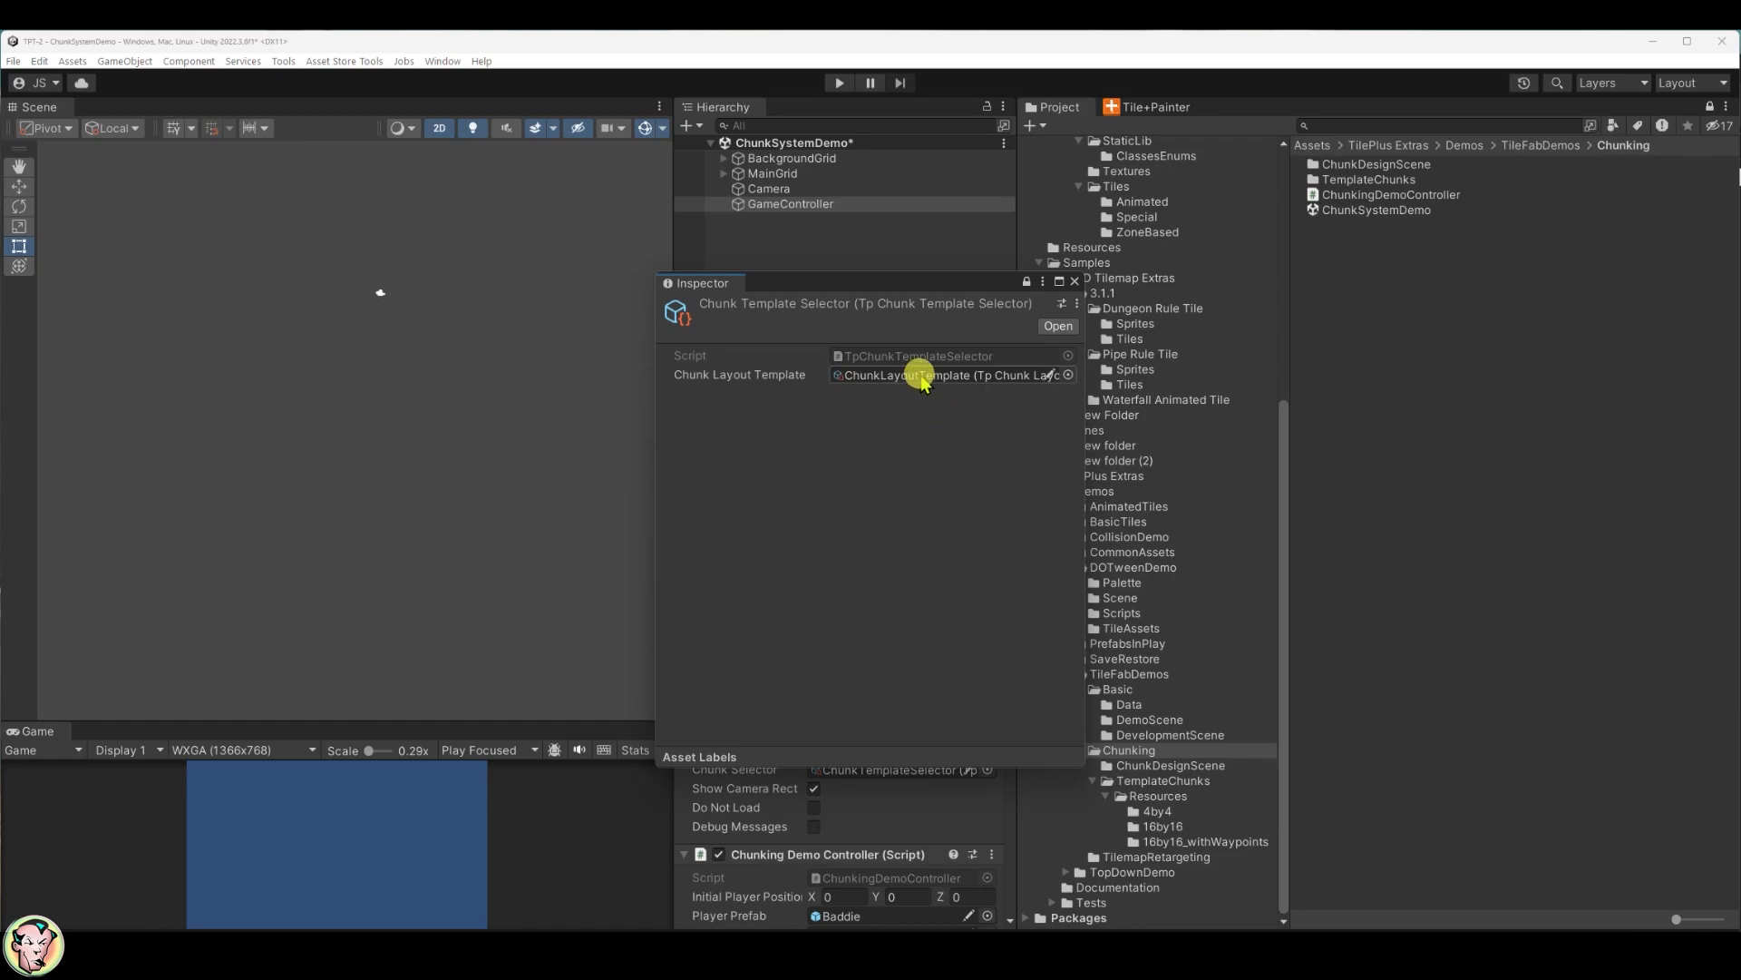
click(1049, 374)
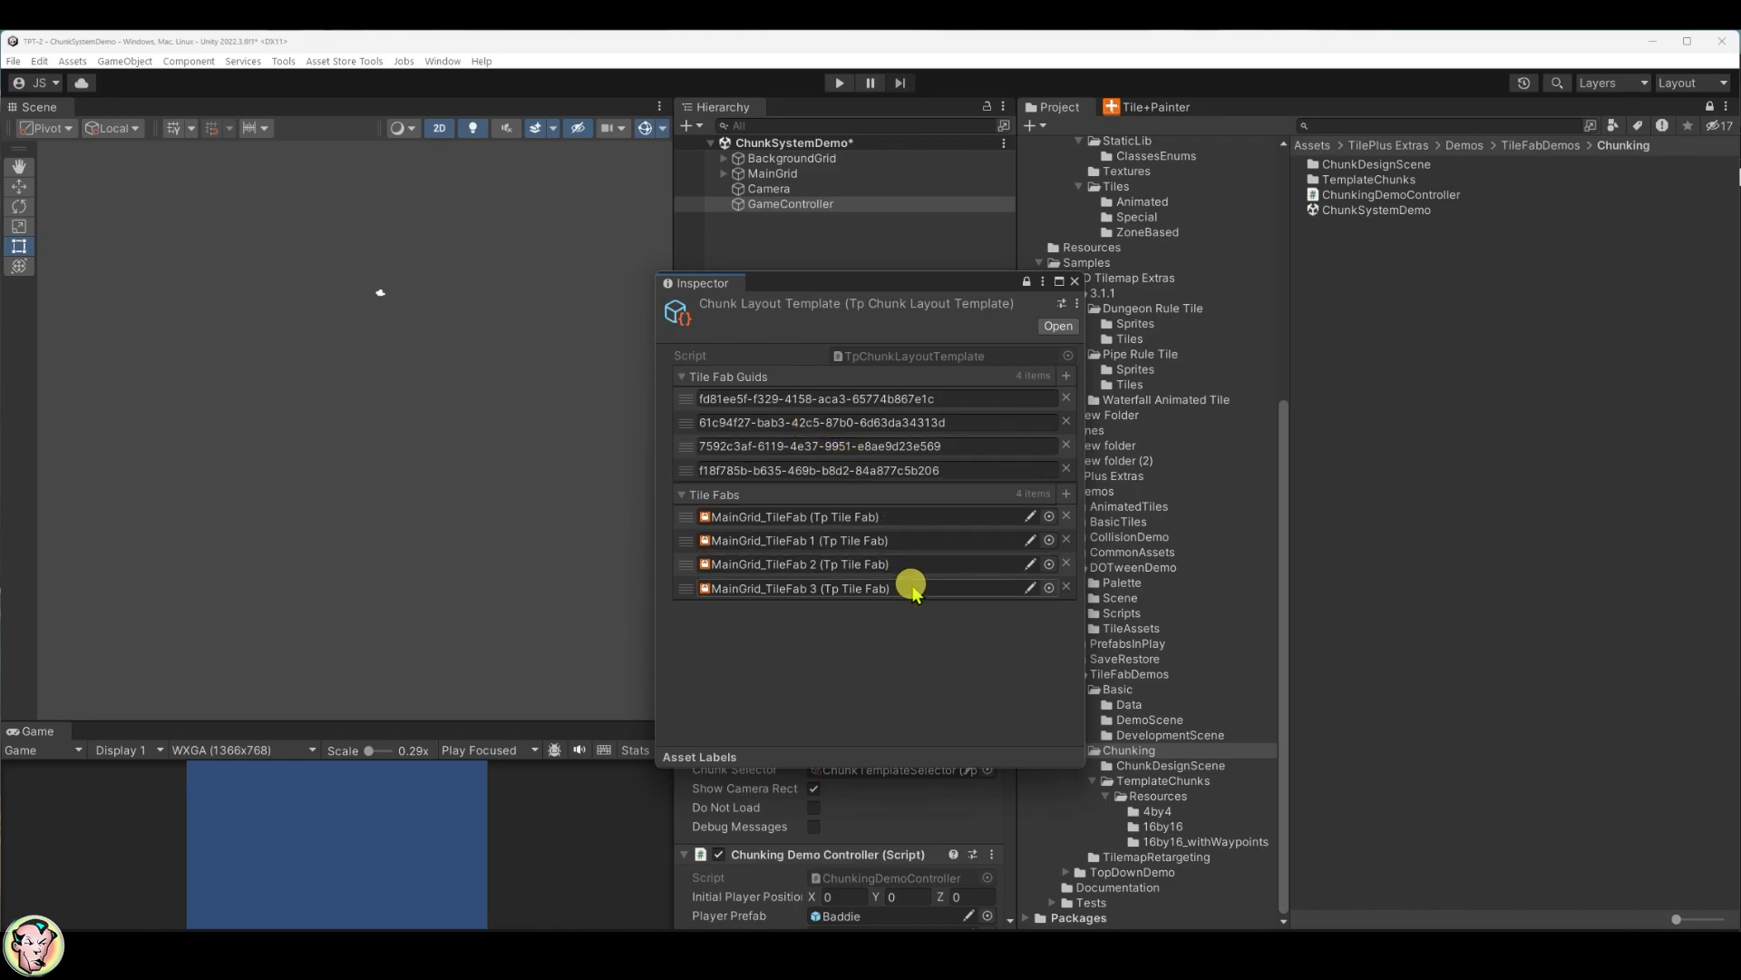
click(1073, 280)
click(1073, 281)
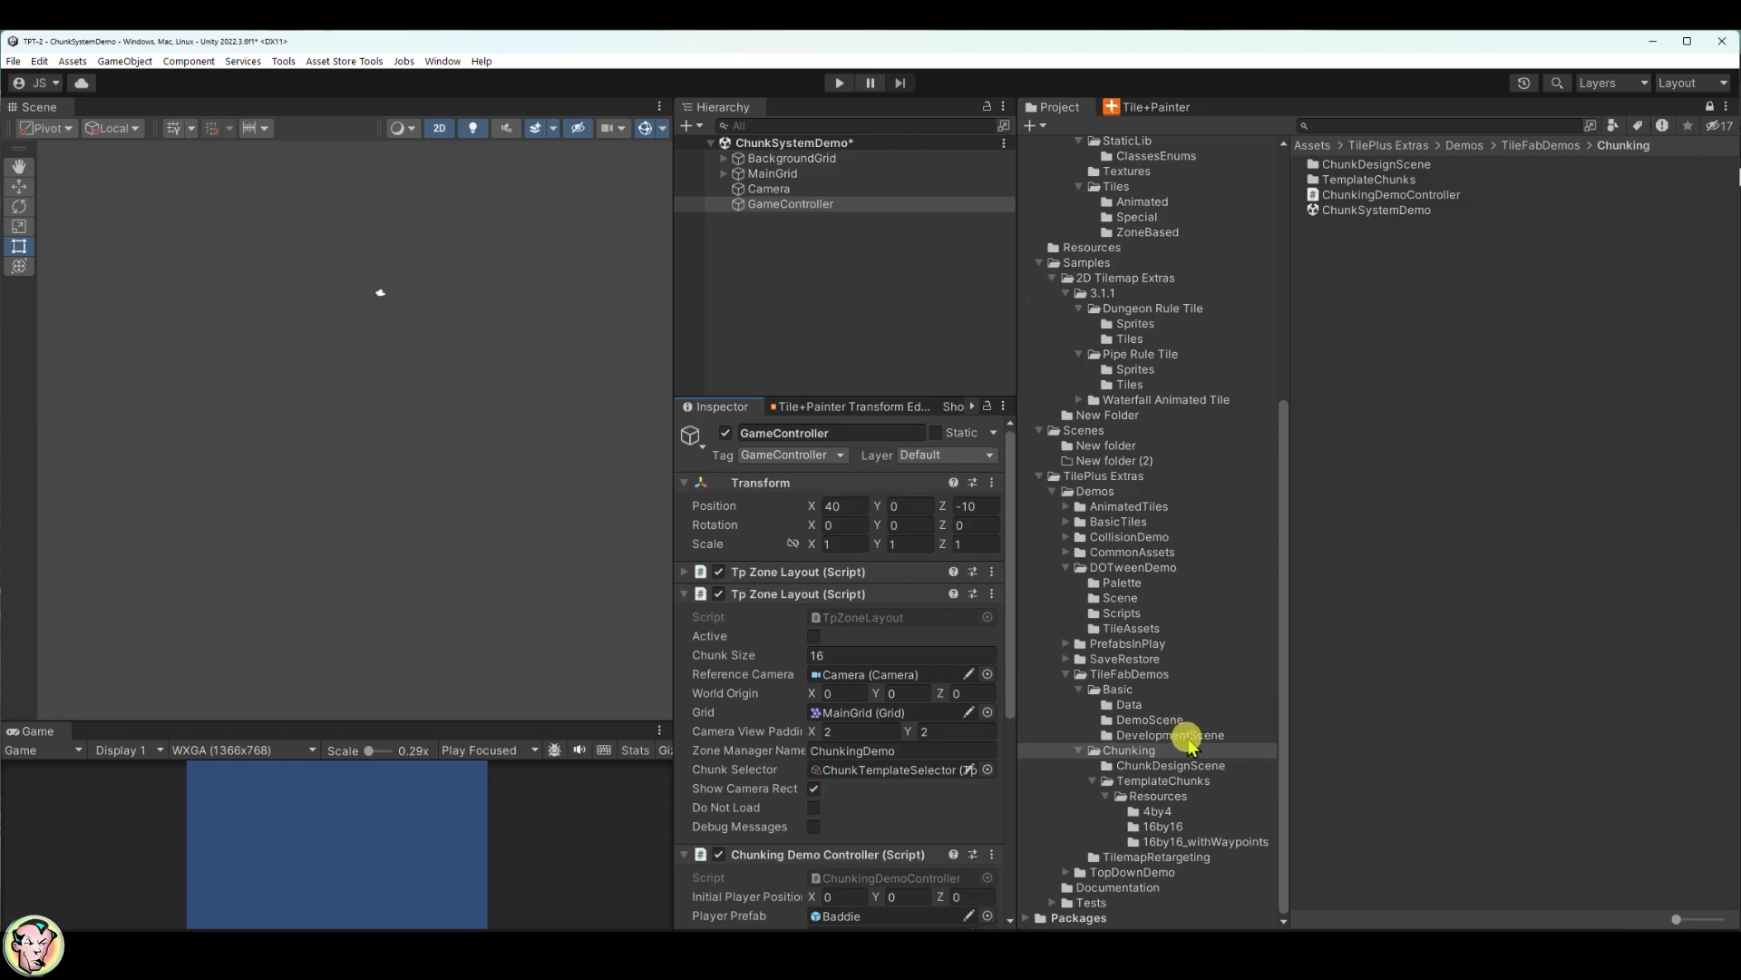
Step: Open the ChunkDesign scene from the ChunkDesignScene folder, discarding the changes made to ChunkSystemDemo
click(1207, 766)
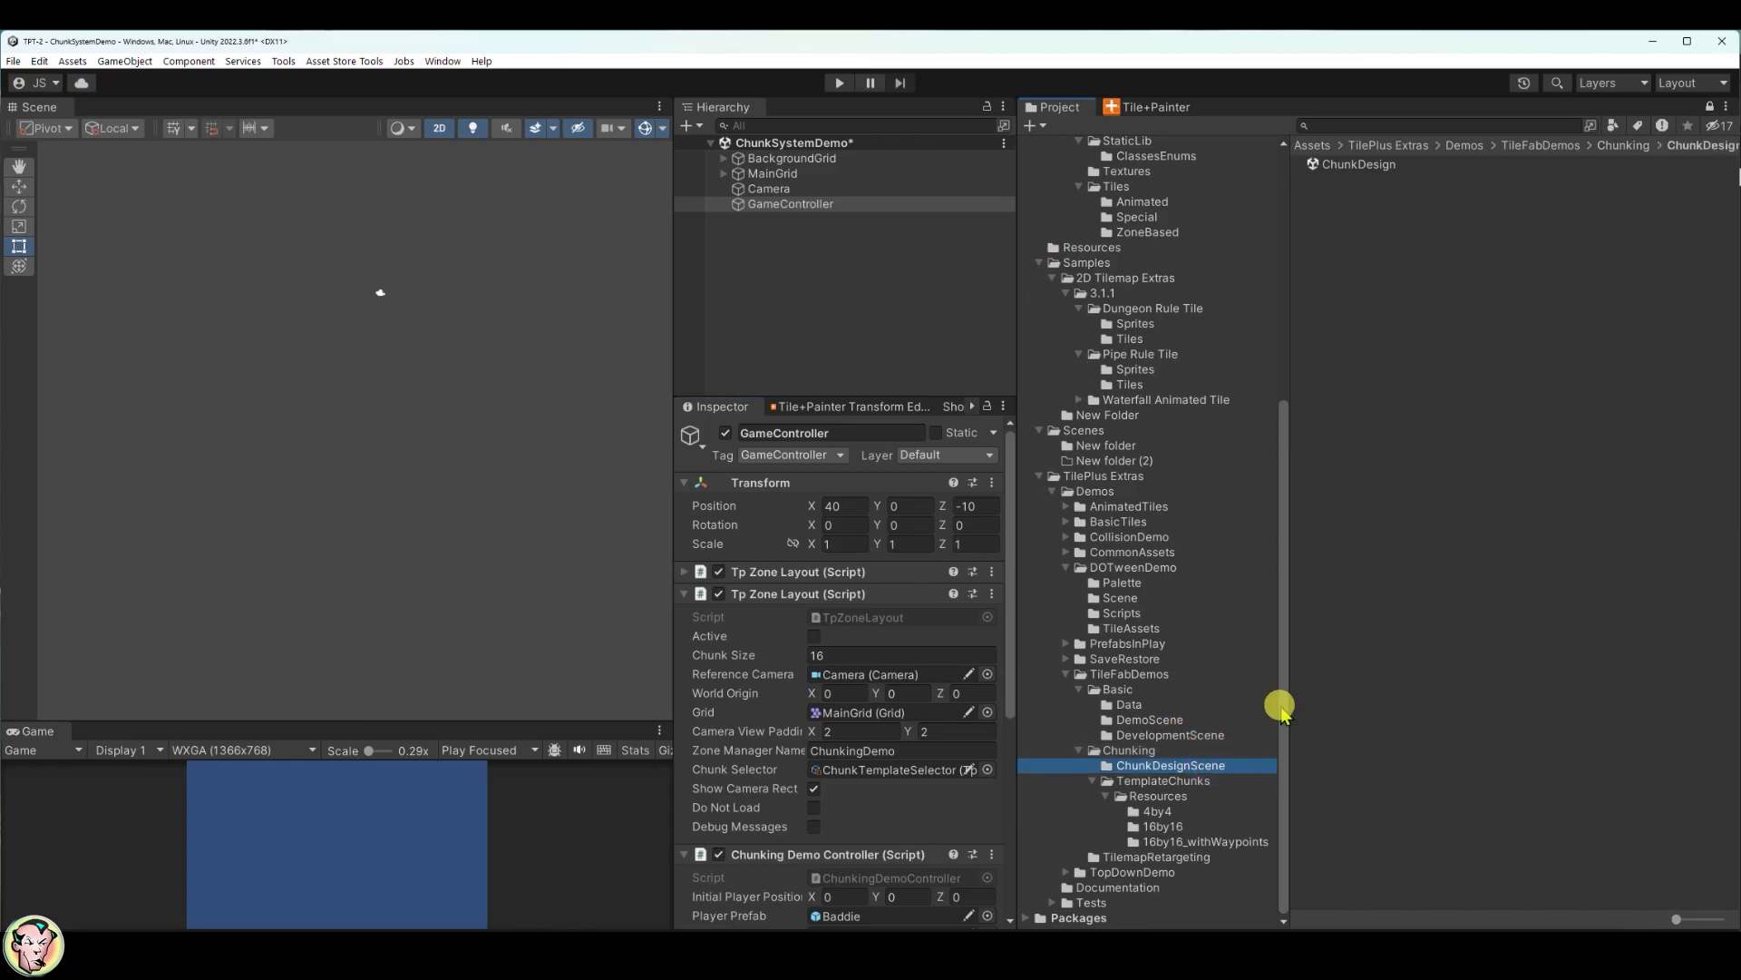
double_click(1360, 167)
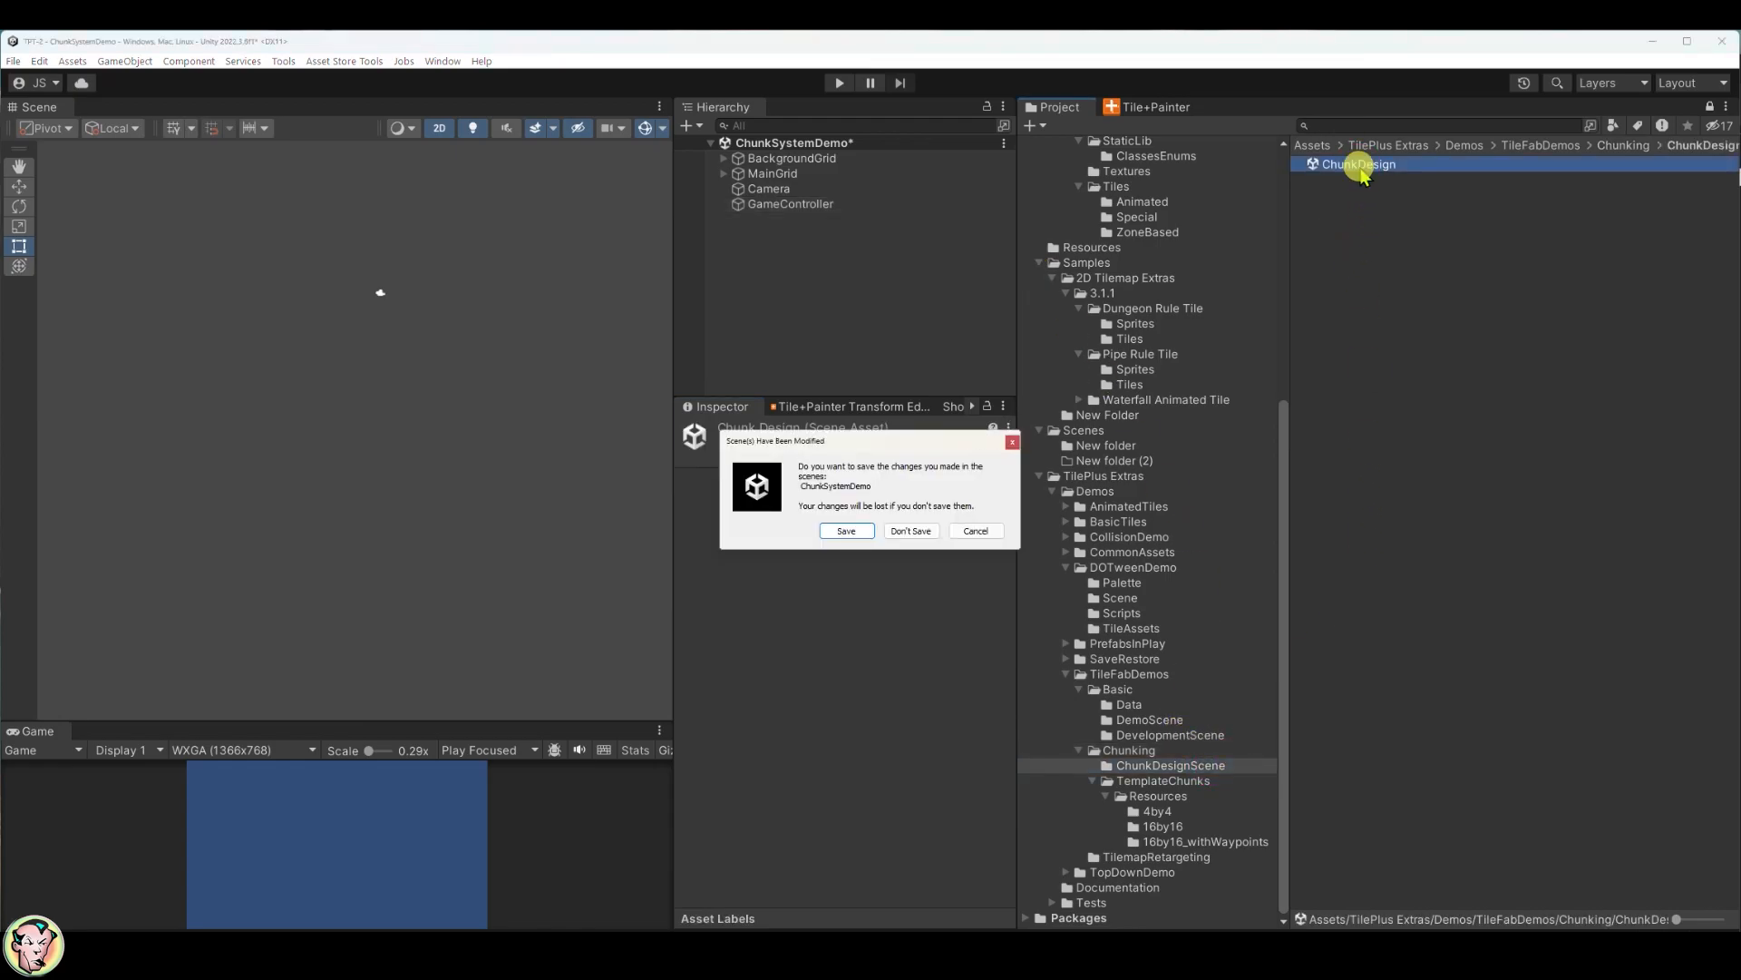
click(910, 531)
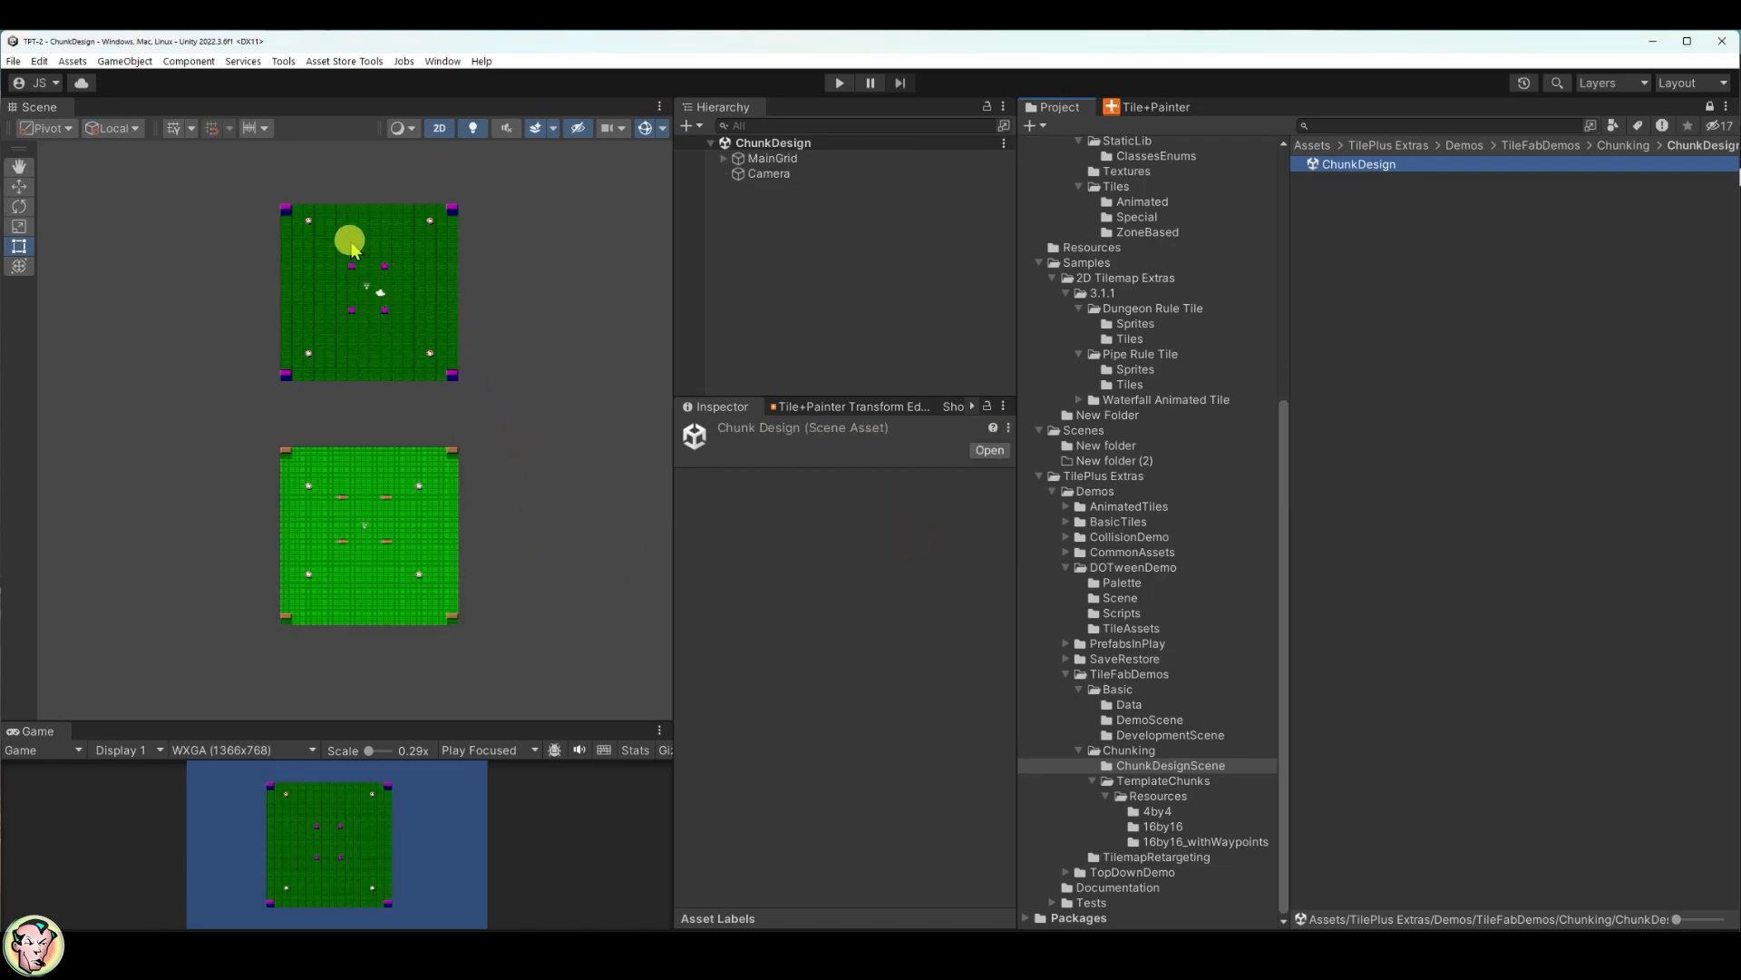
Step: Examine MainGrid's FloorLayer, EffectsLayer, ObstaclesLayer and InteractiveLayer, and the two-by-two block of chunks below the single chunks in the scene
click(724, 159)
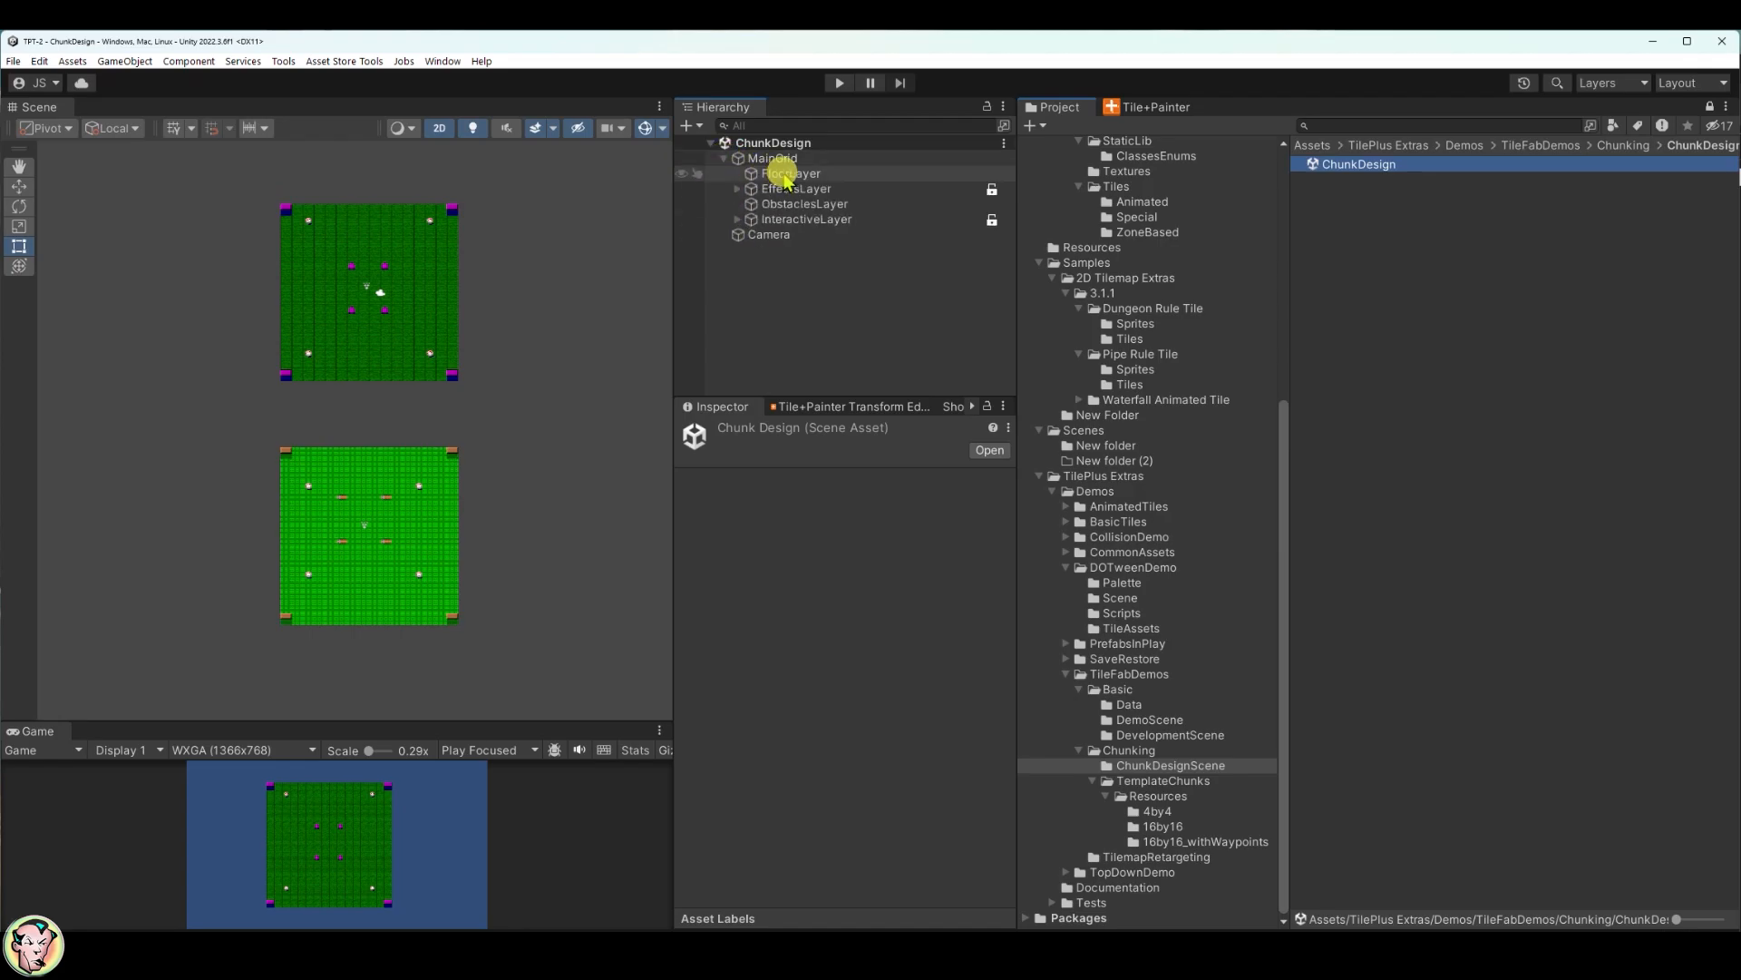
click(782, 174)
click(787, 188)
click(797, 204)
click(804, 221)
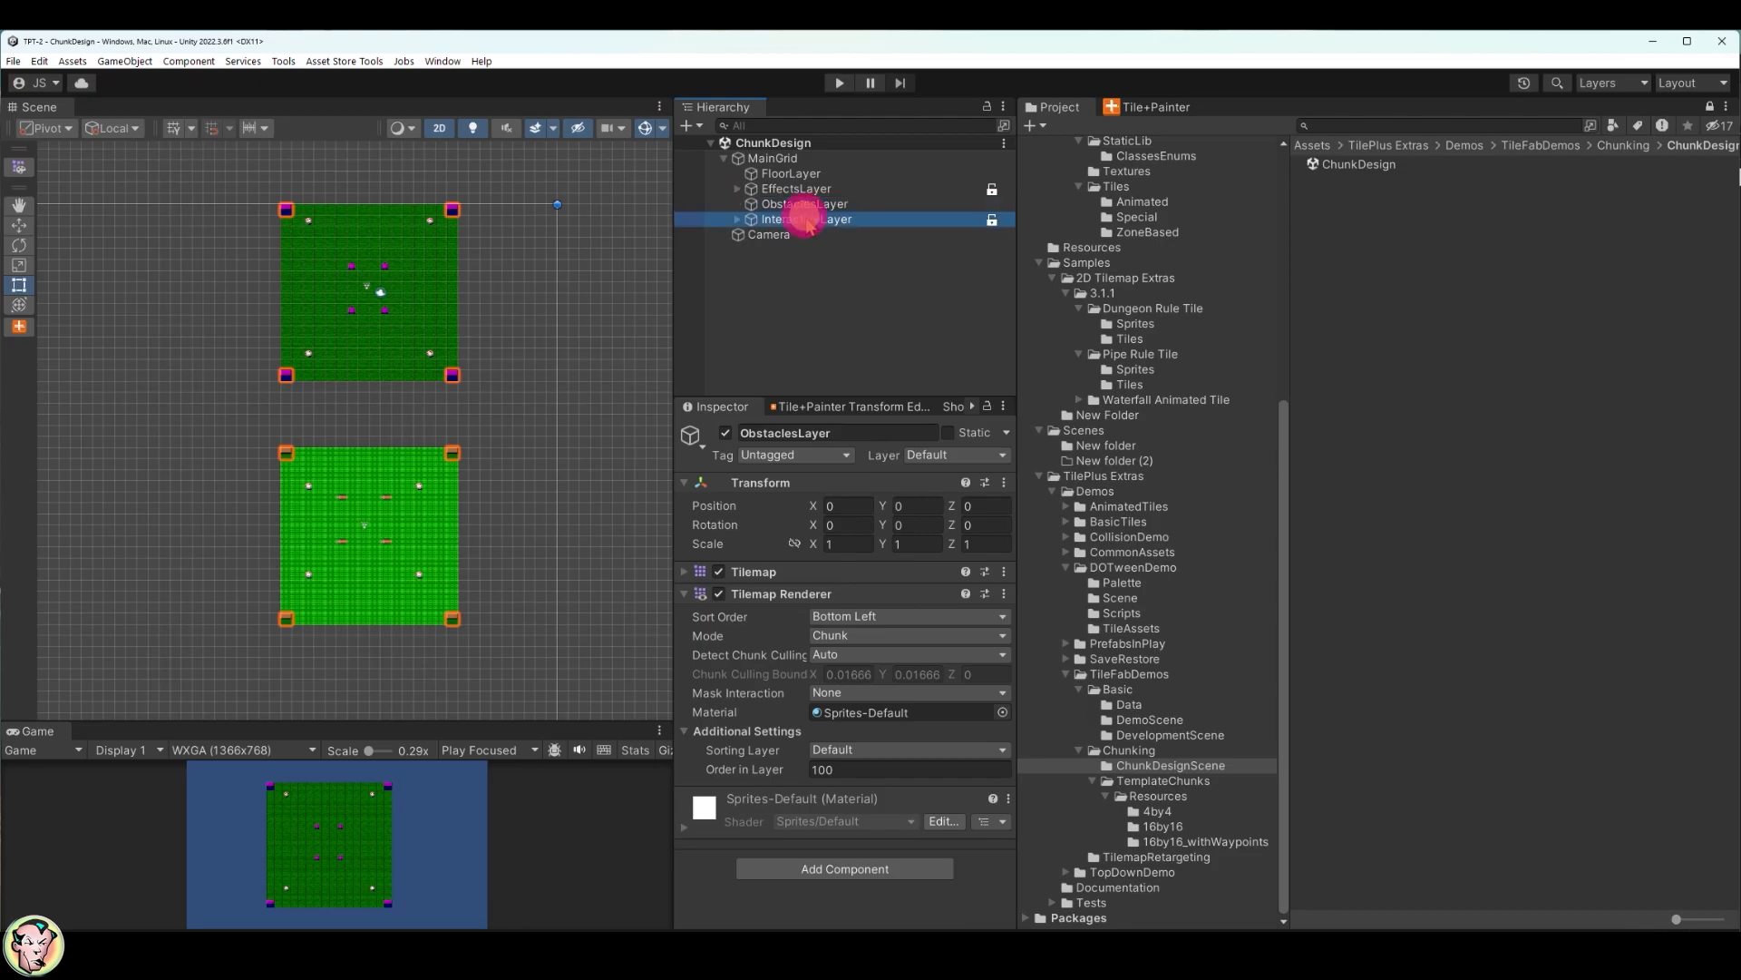
click(777, 159)
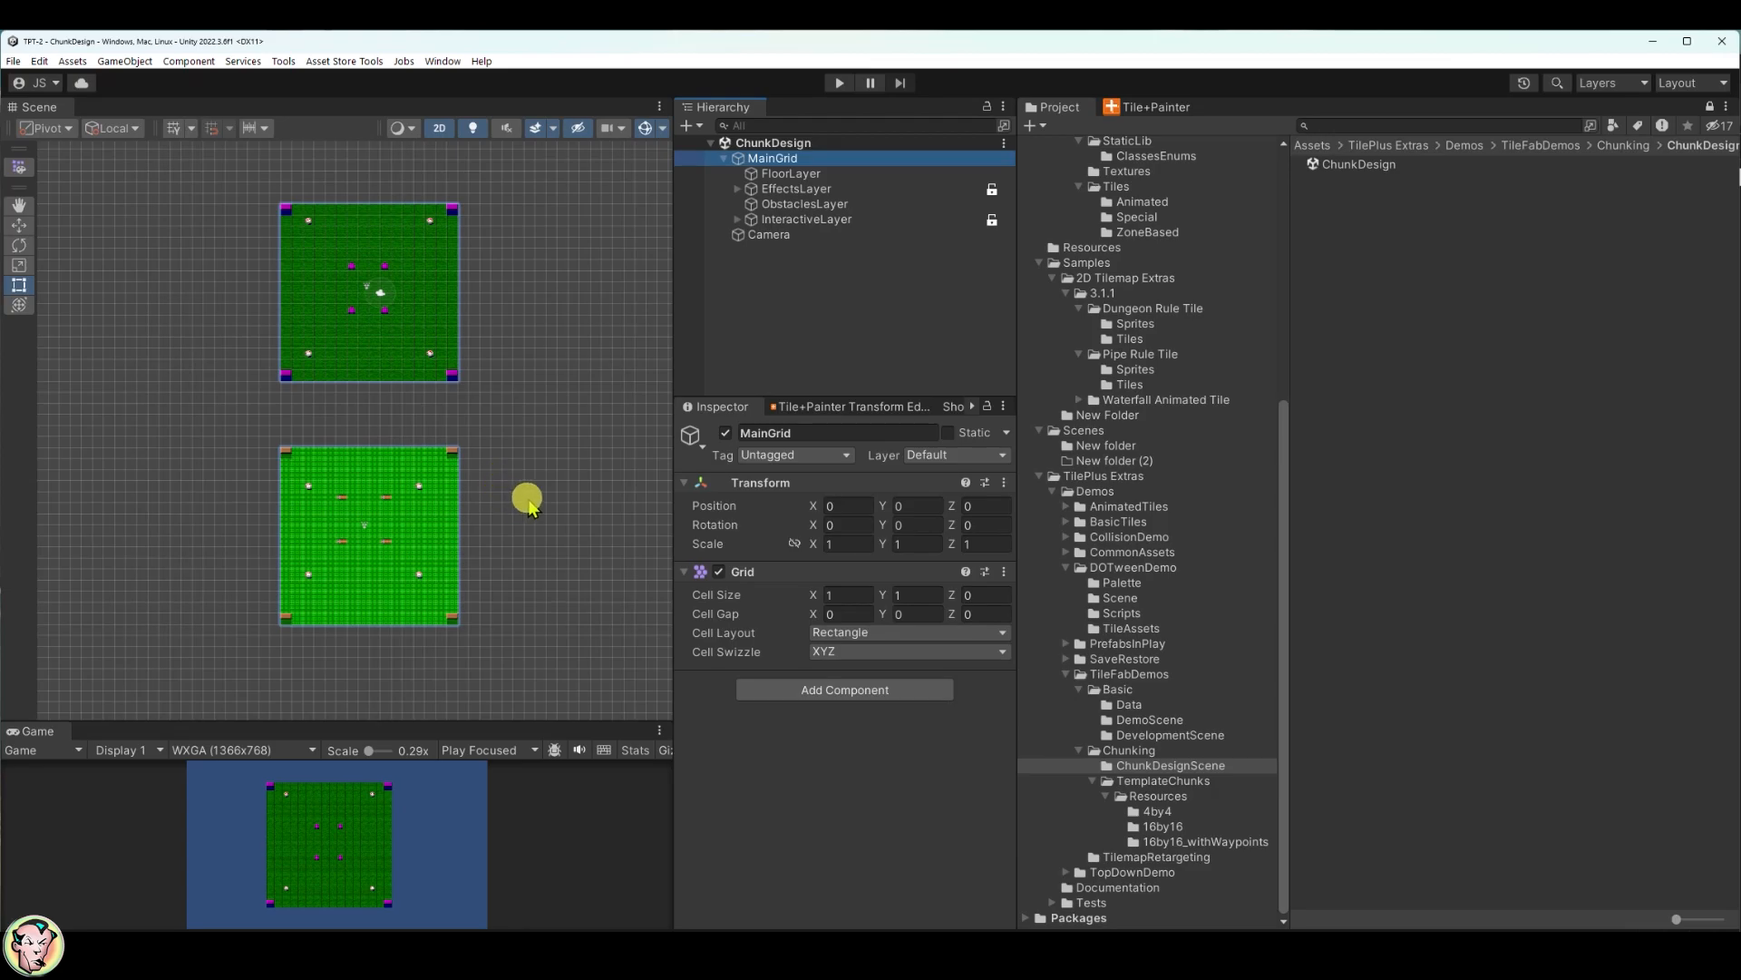
scroll(525, 497, down, 3)
middle_drag(529, 560, 459, 416)
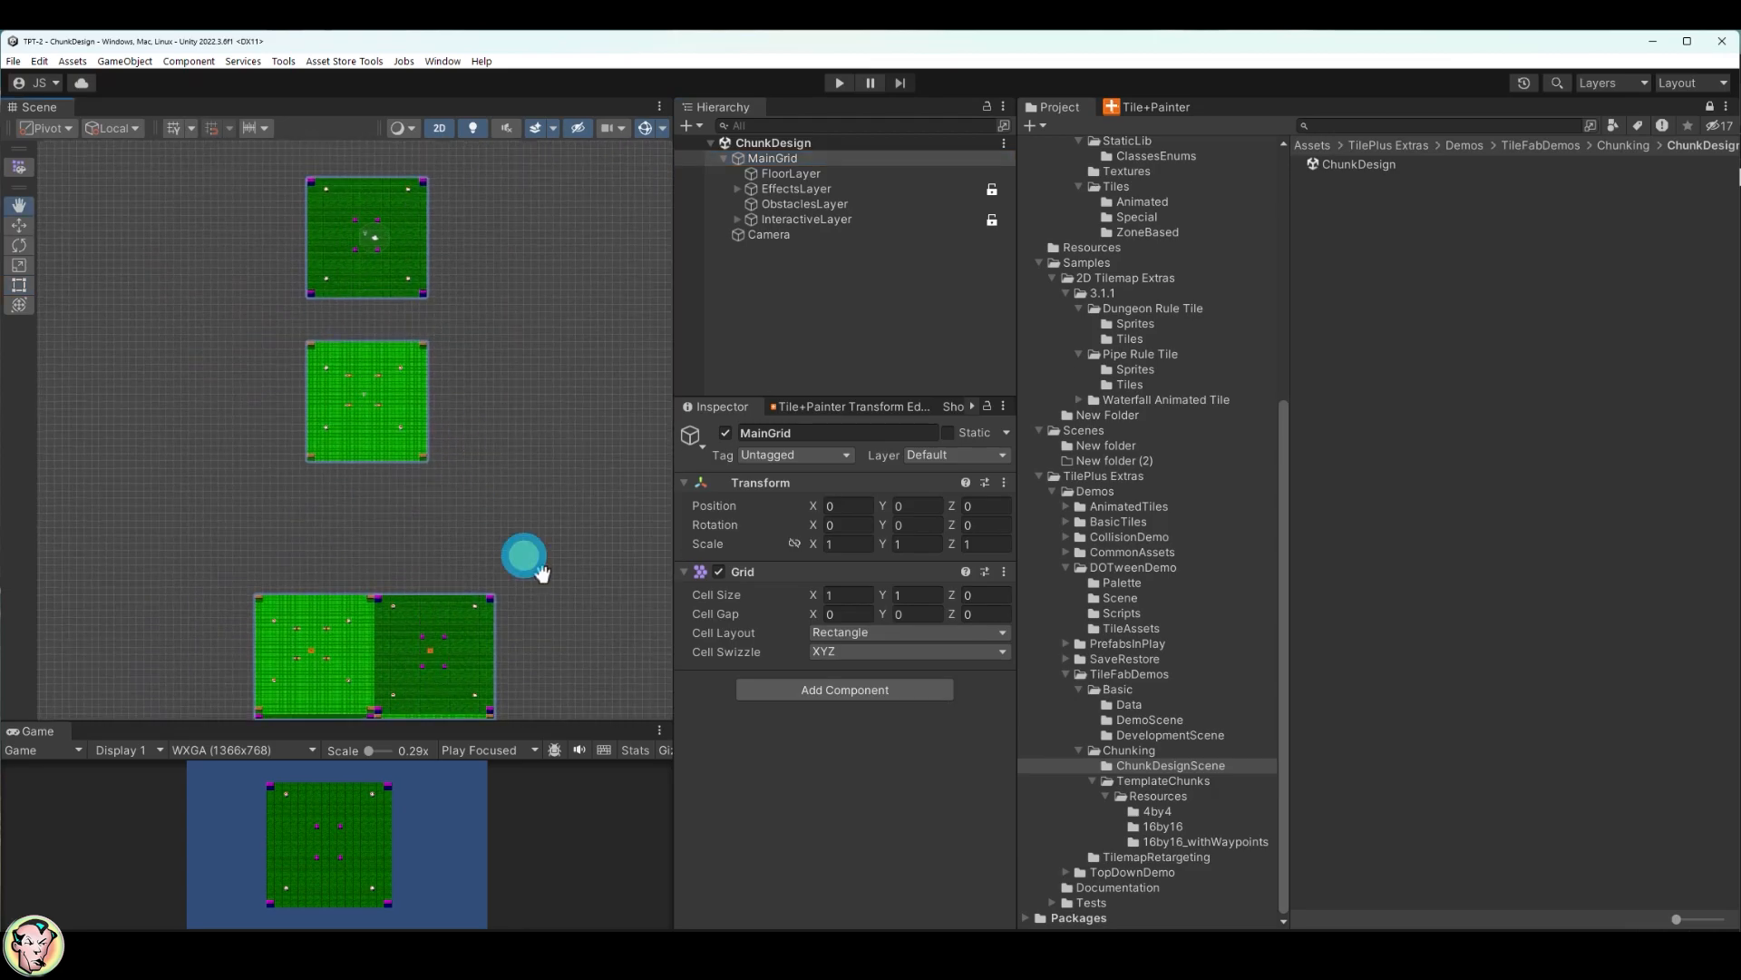
middle_drag(525, 553, 526, 389)
middle_drag(595, 532, 587, 459)
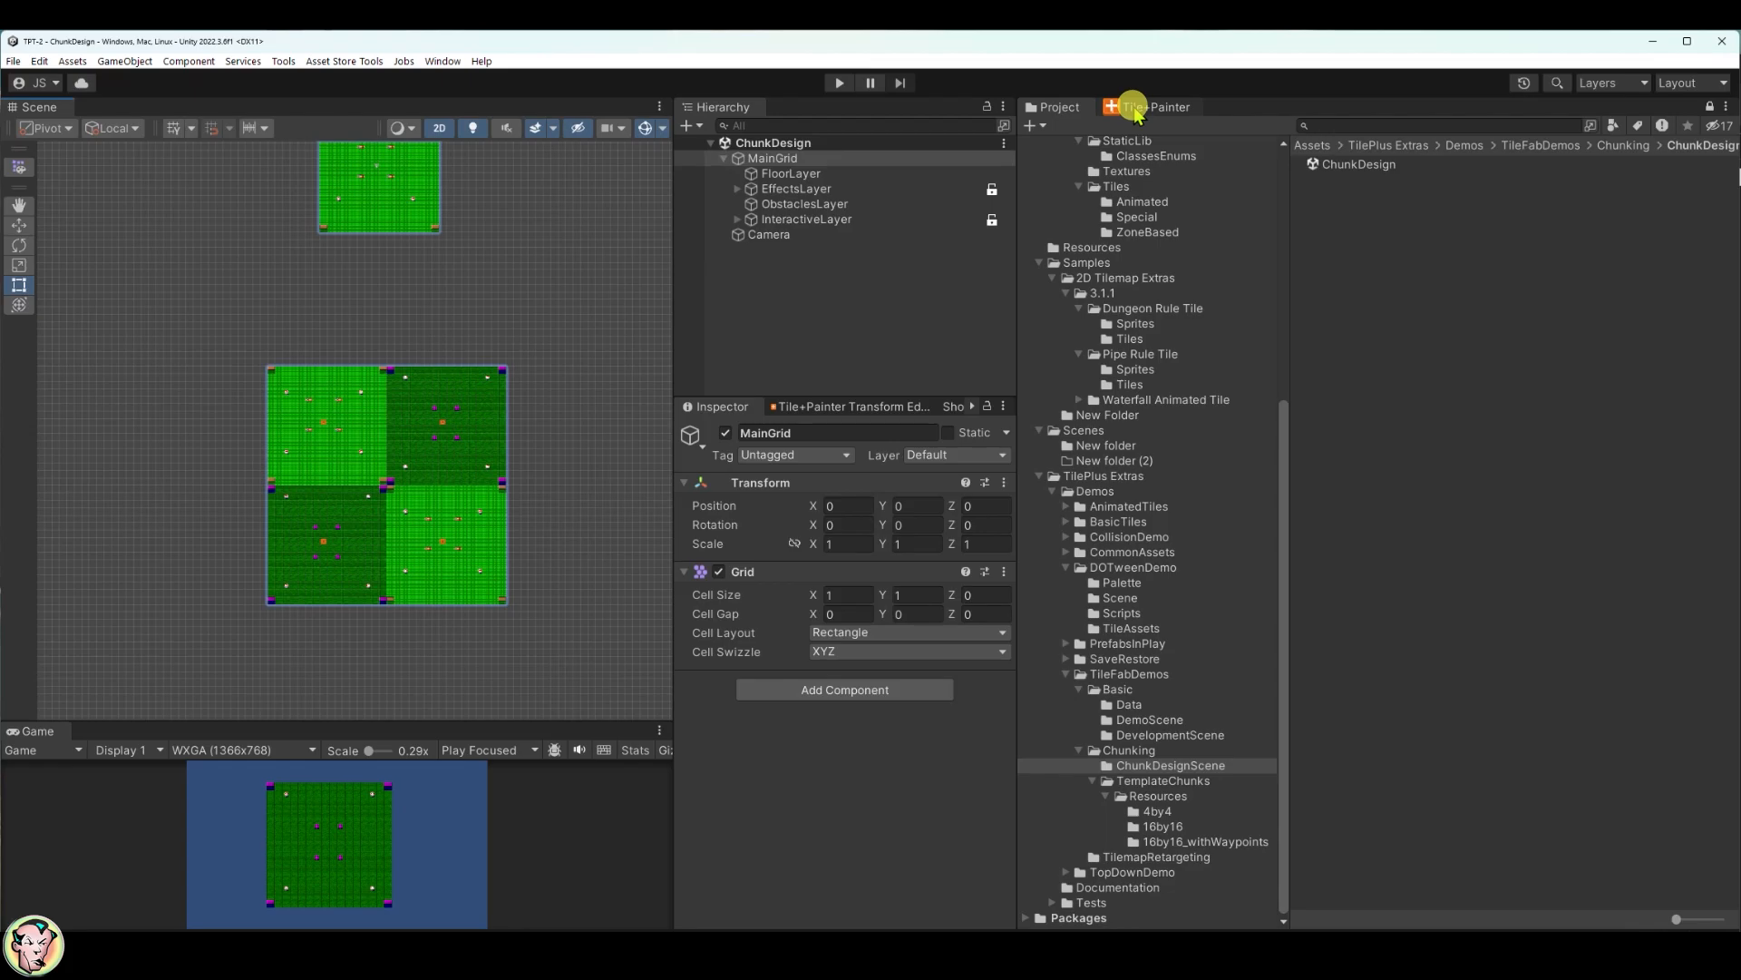
Step: Review the Chunk Snapping toggle, snapping chunk size and world origin in the Tile+Painter settings
click(1124, 107)
click(1543, 128)
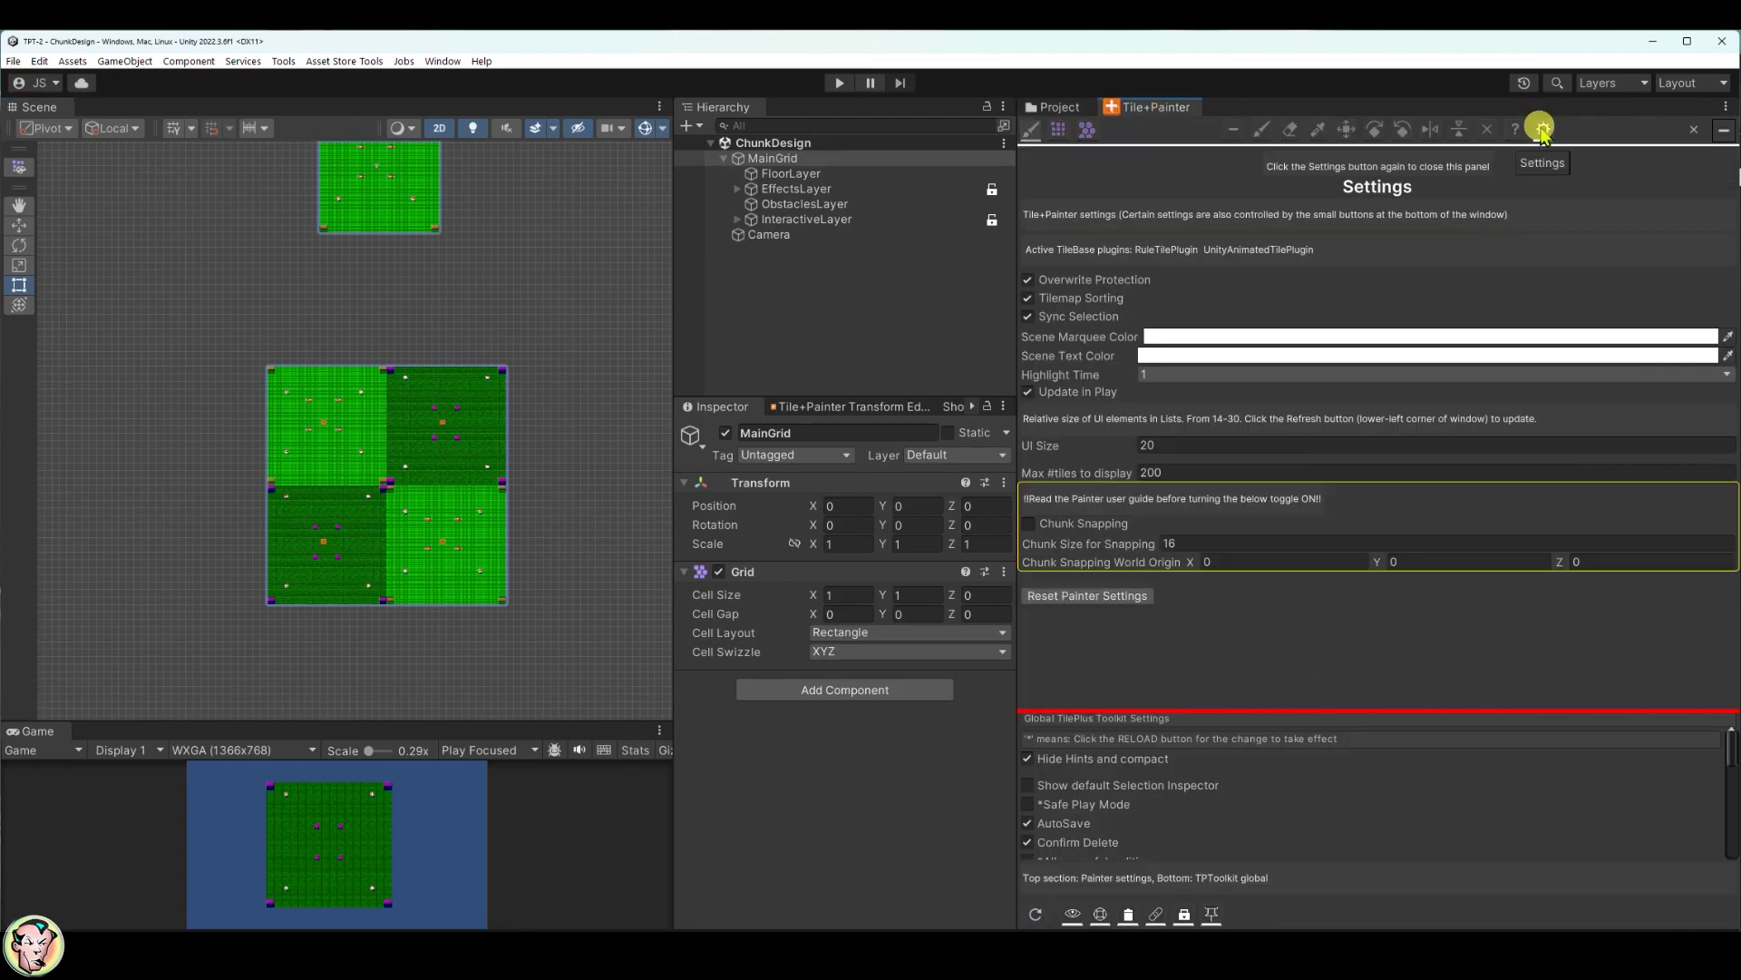
mouse_move(1186, 547)
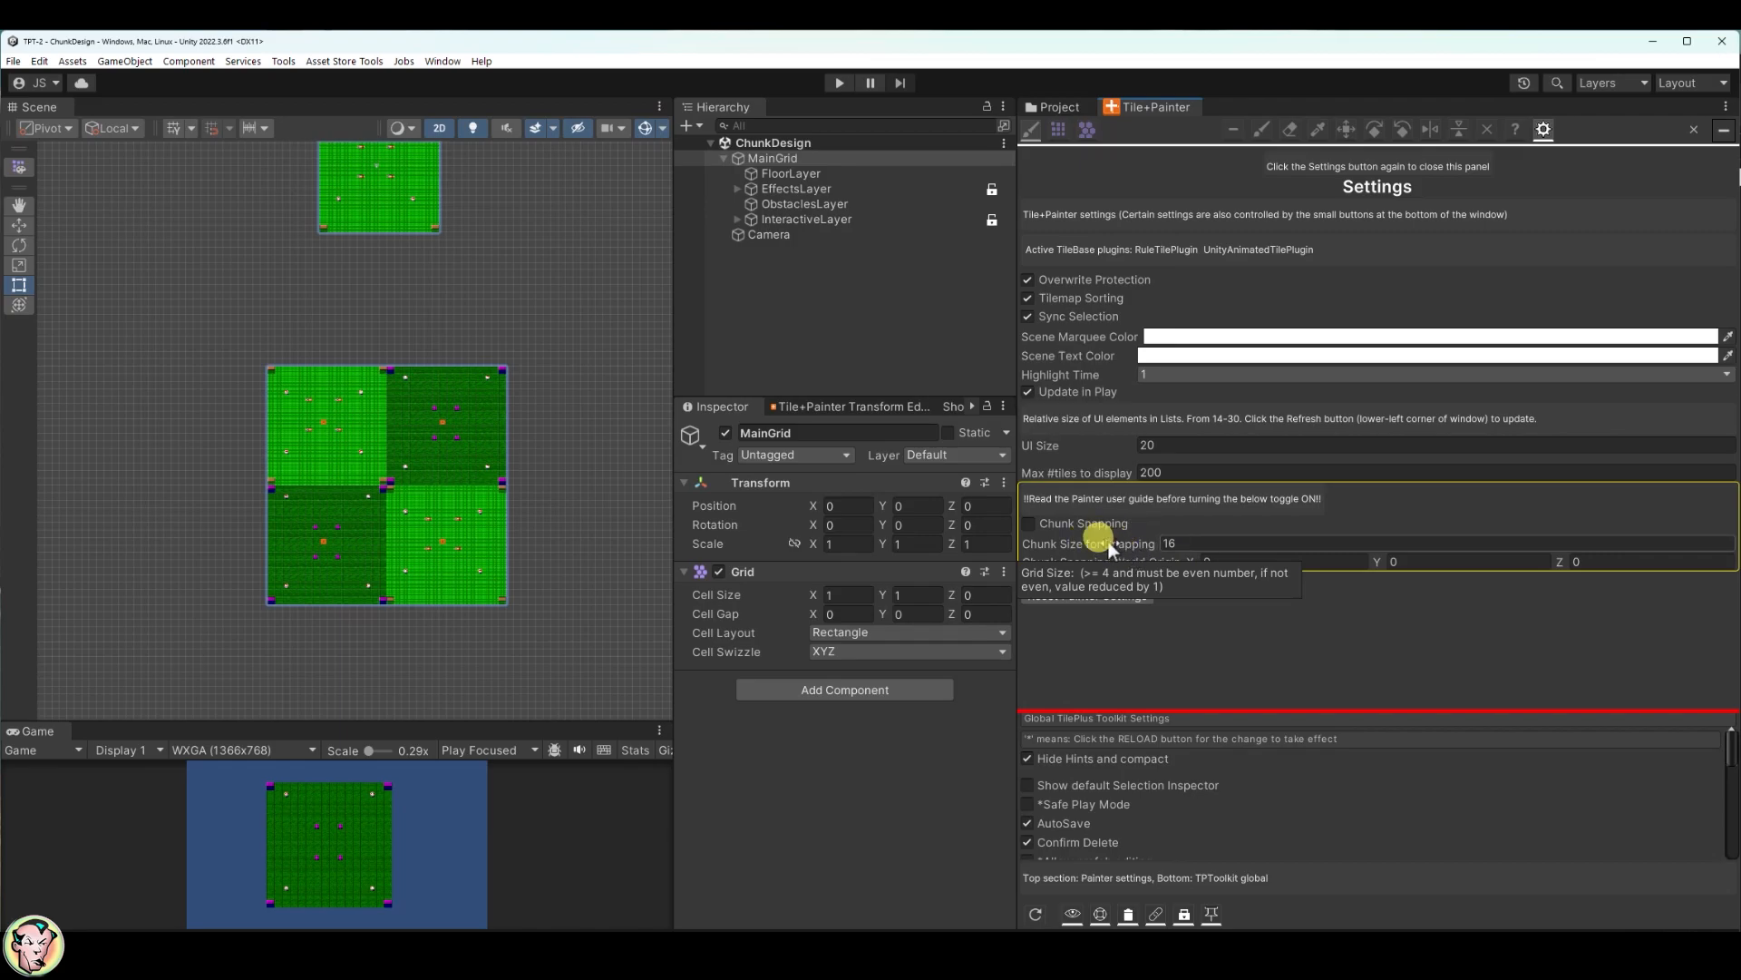
click(1545, 130)
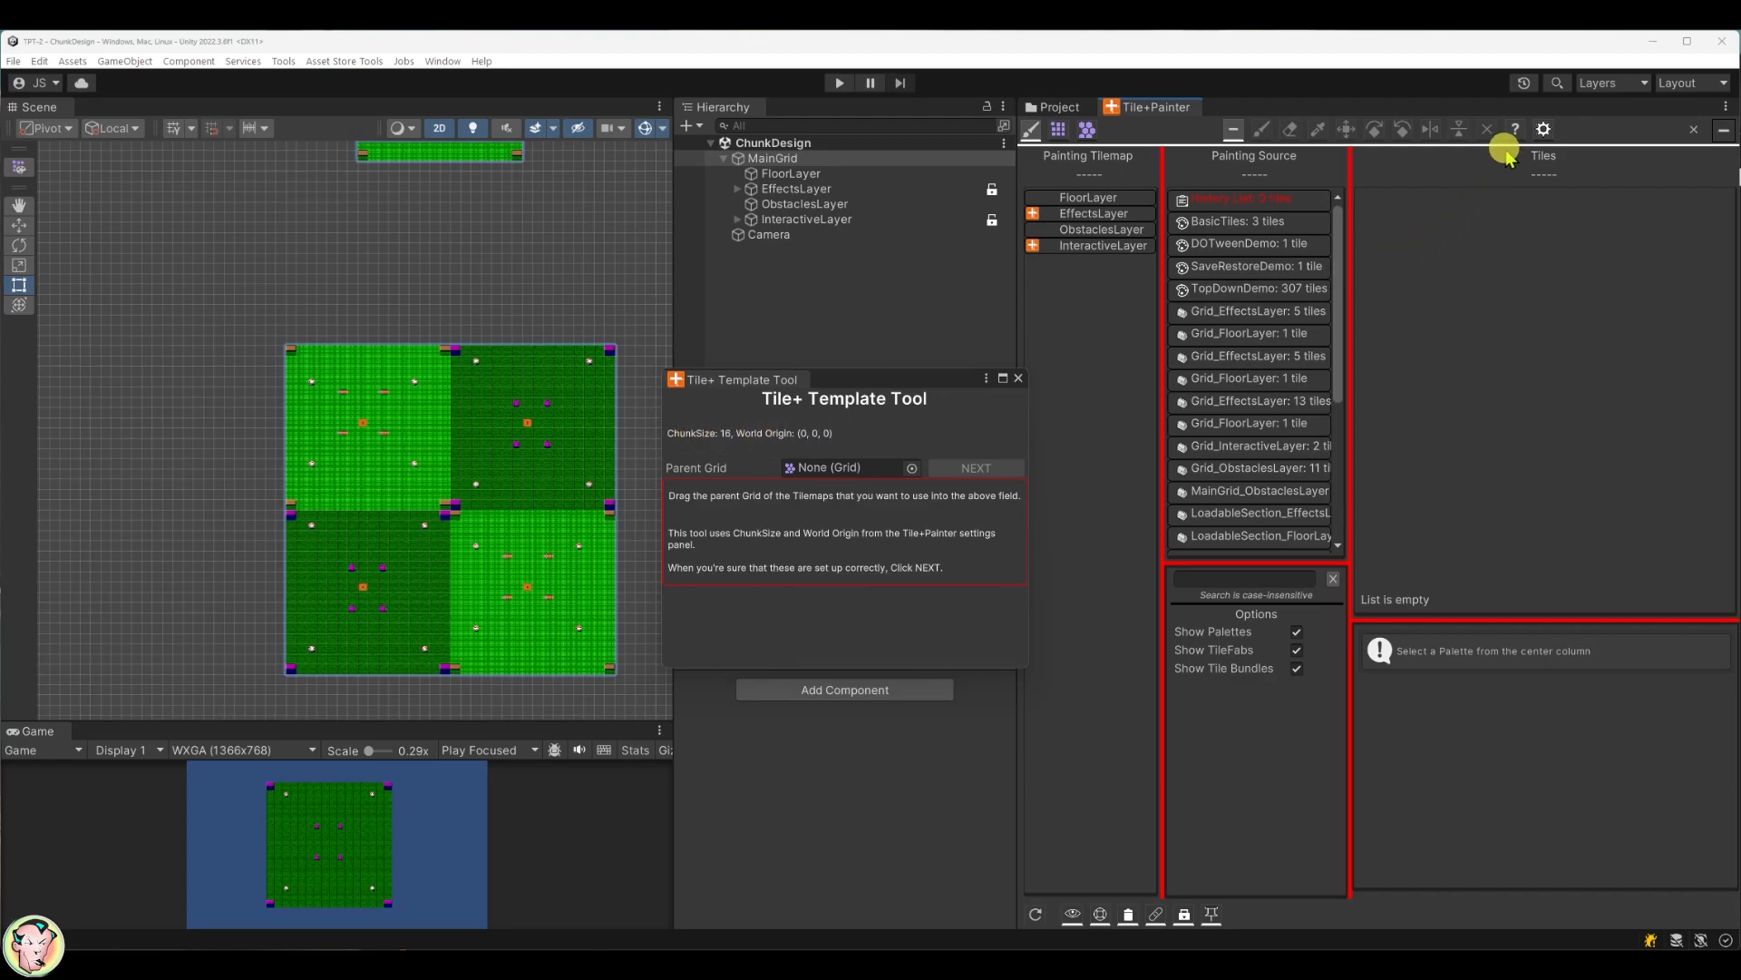
click(1544, 130)
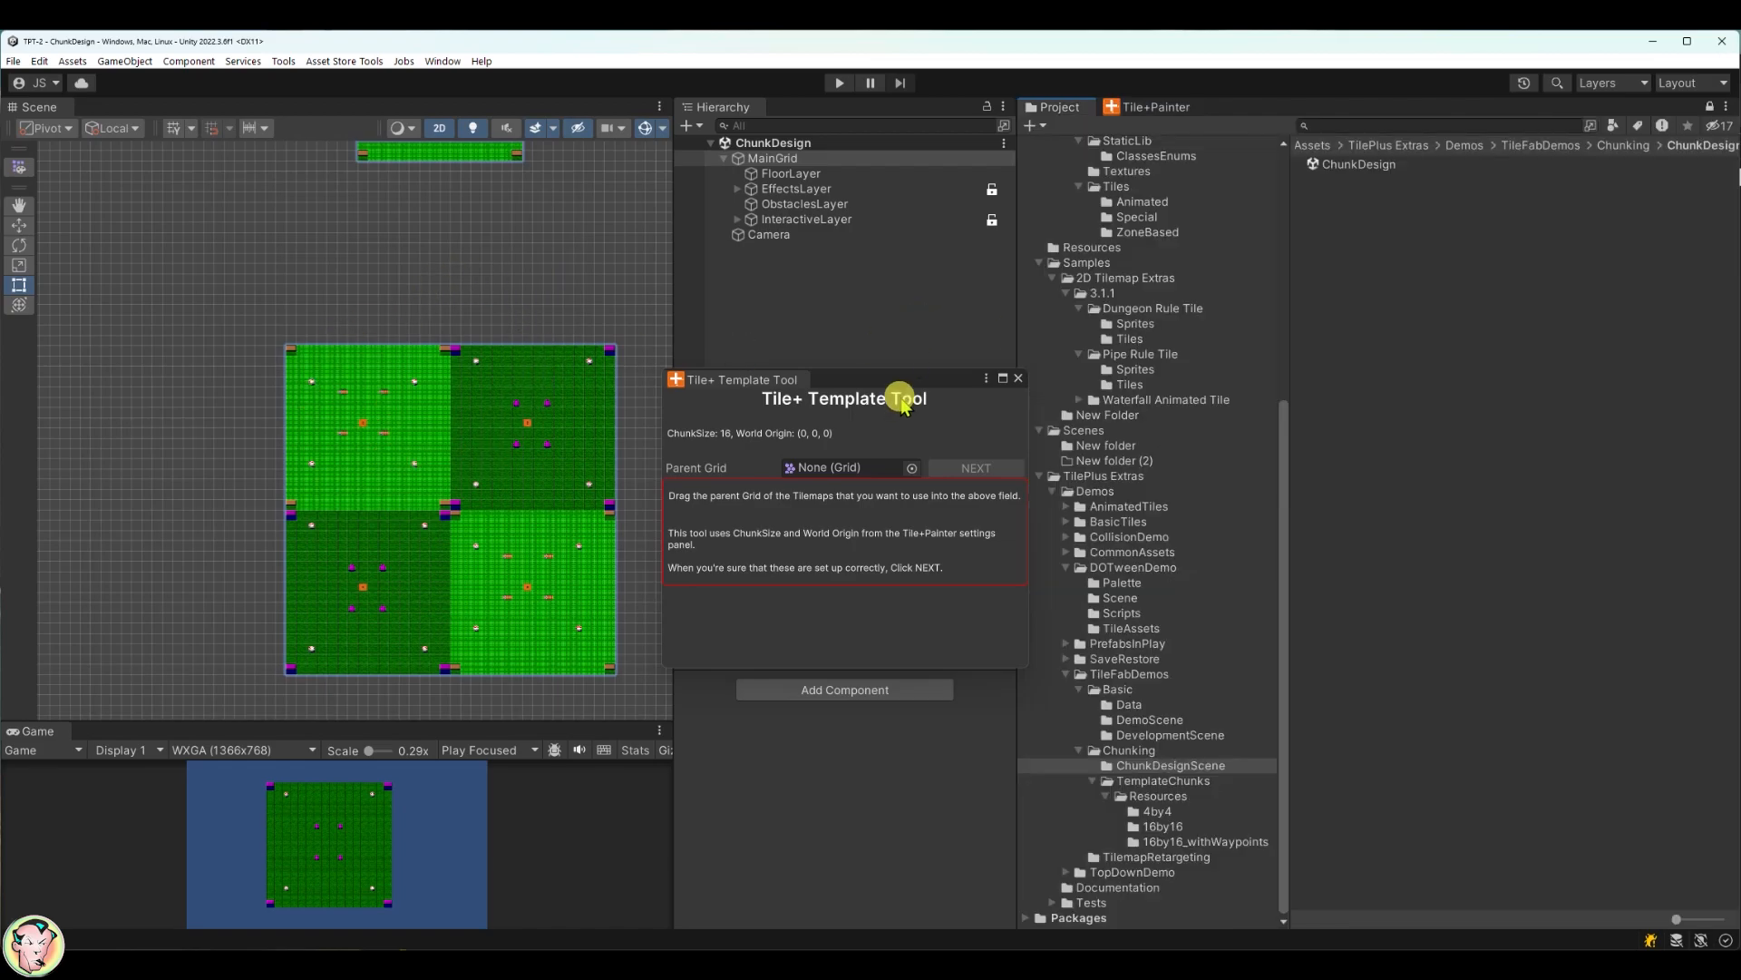
Step: Assign MainGrid as the parent grid in the Tile+ Template Tool and proceed to the template creation options
click(886, 379)
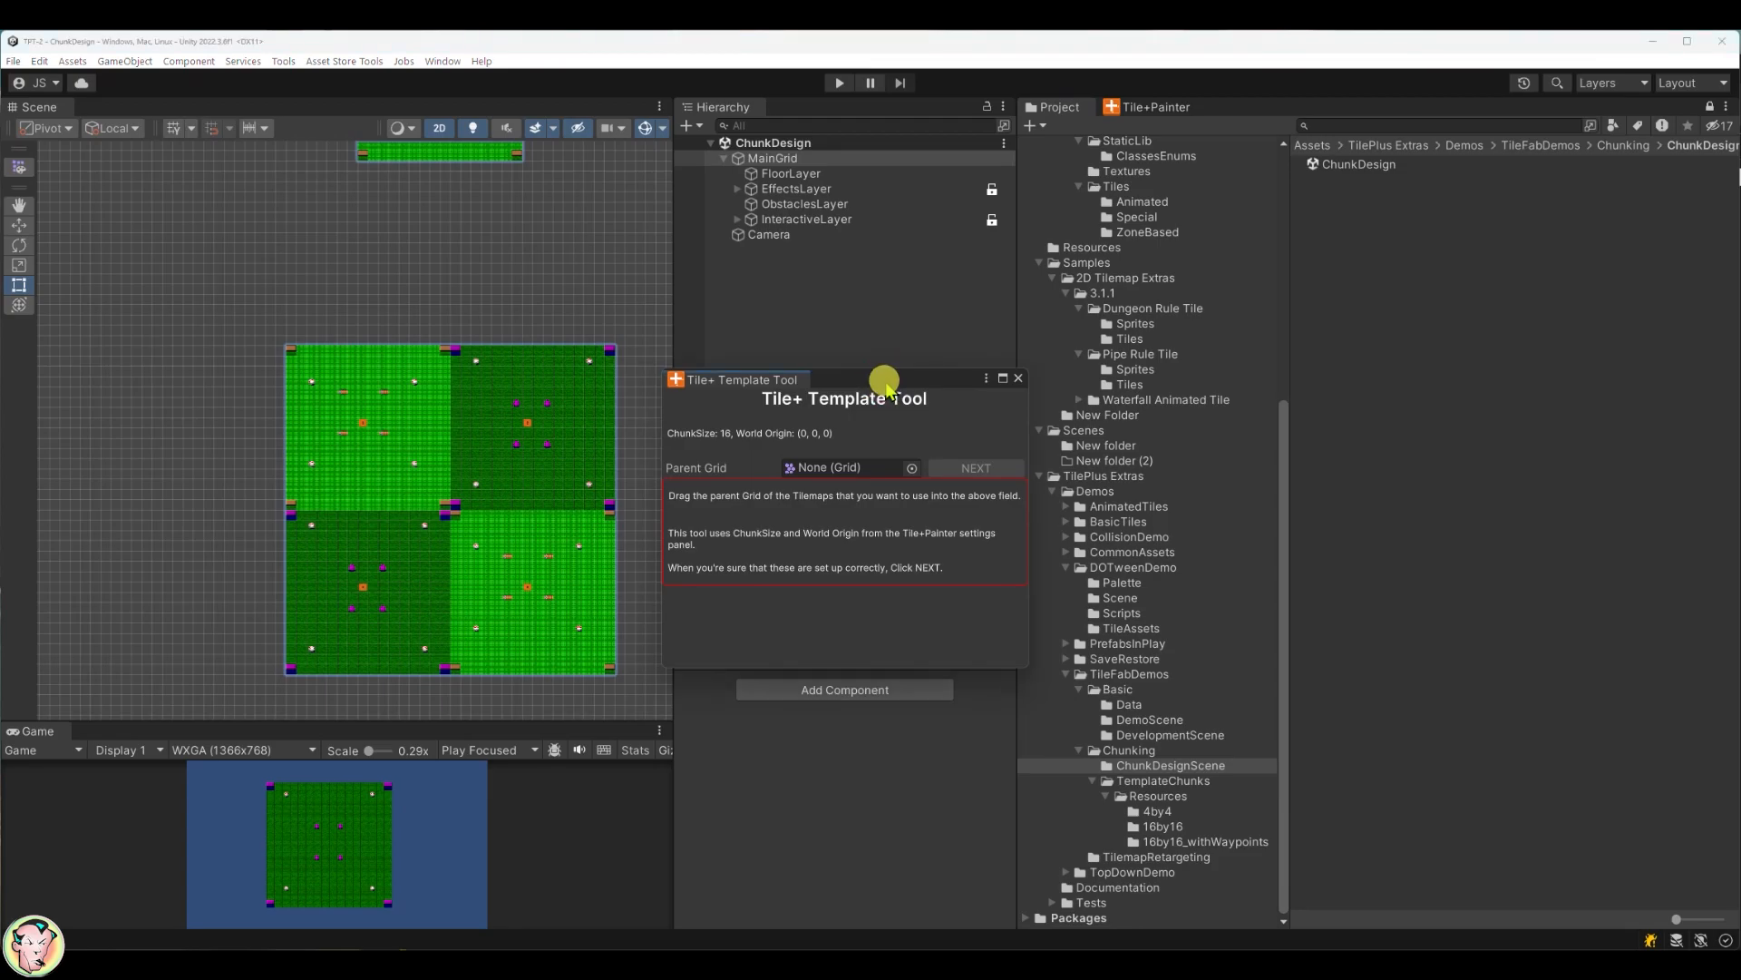
drag(767, 158, 855, 468)
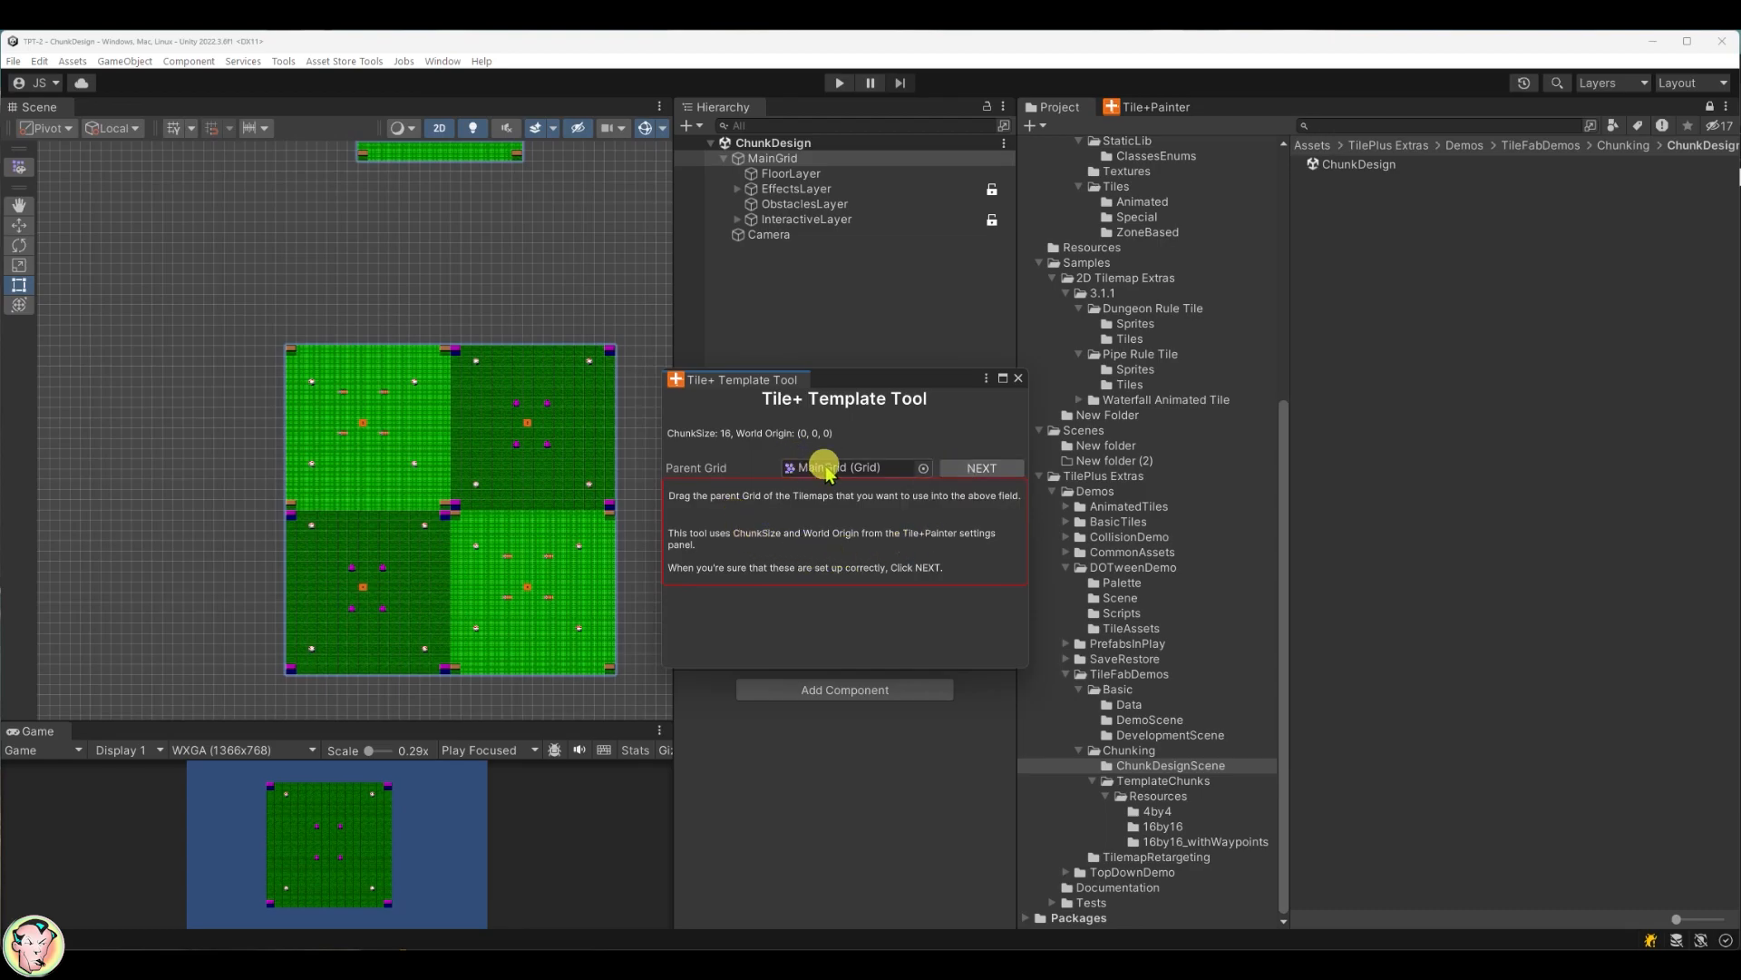
click(960, 470)
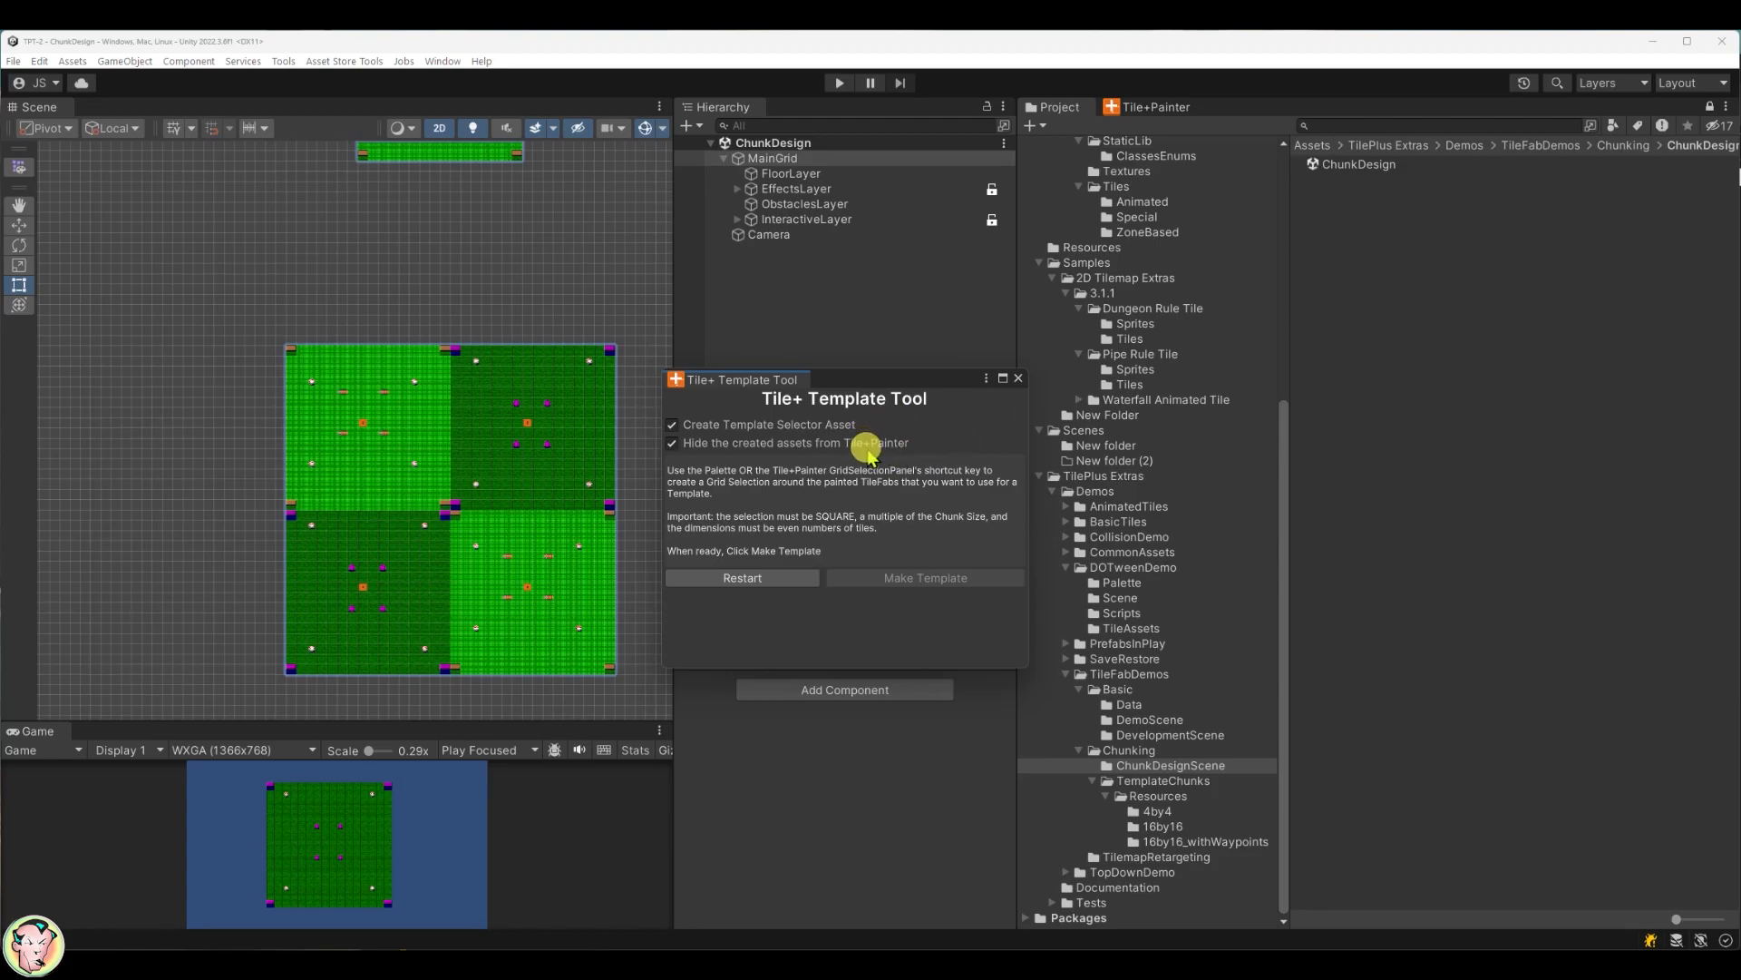
Step: View the existing template assets in the 16by16 folder under the TemplateChunks resources
mouse_move(868, 450)
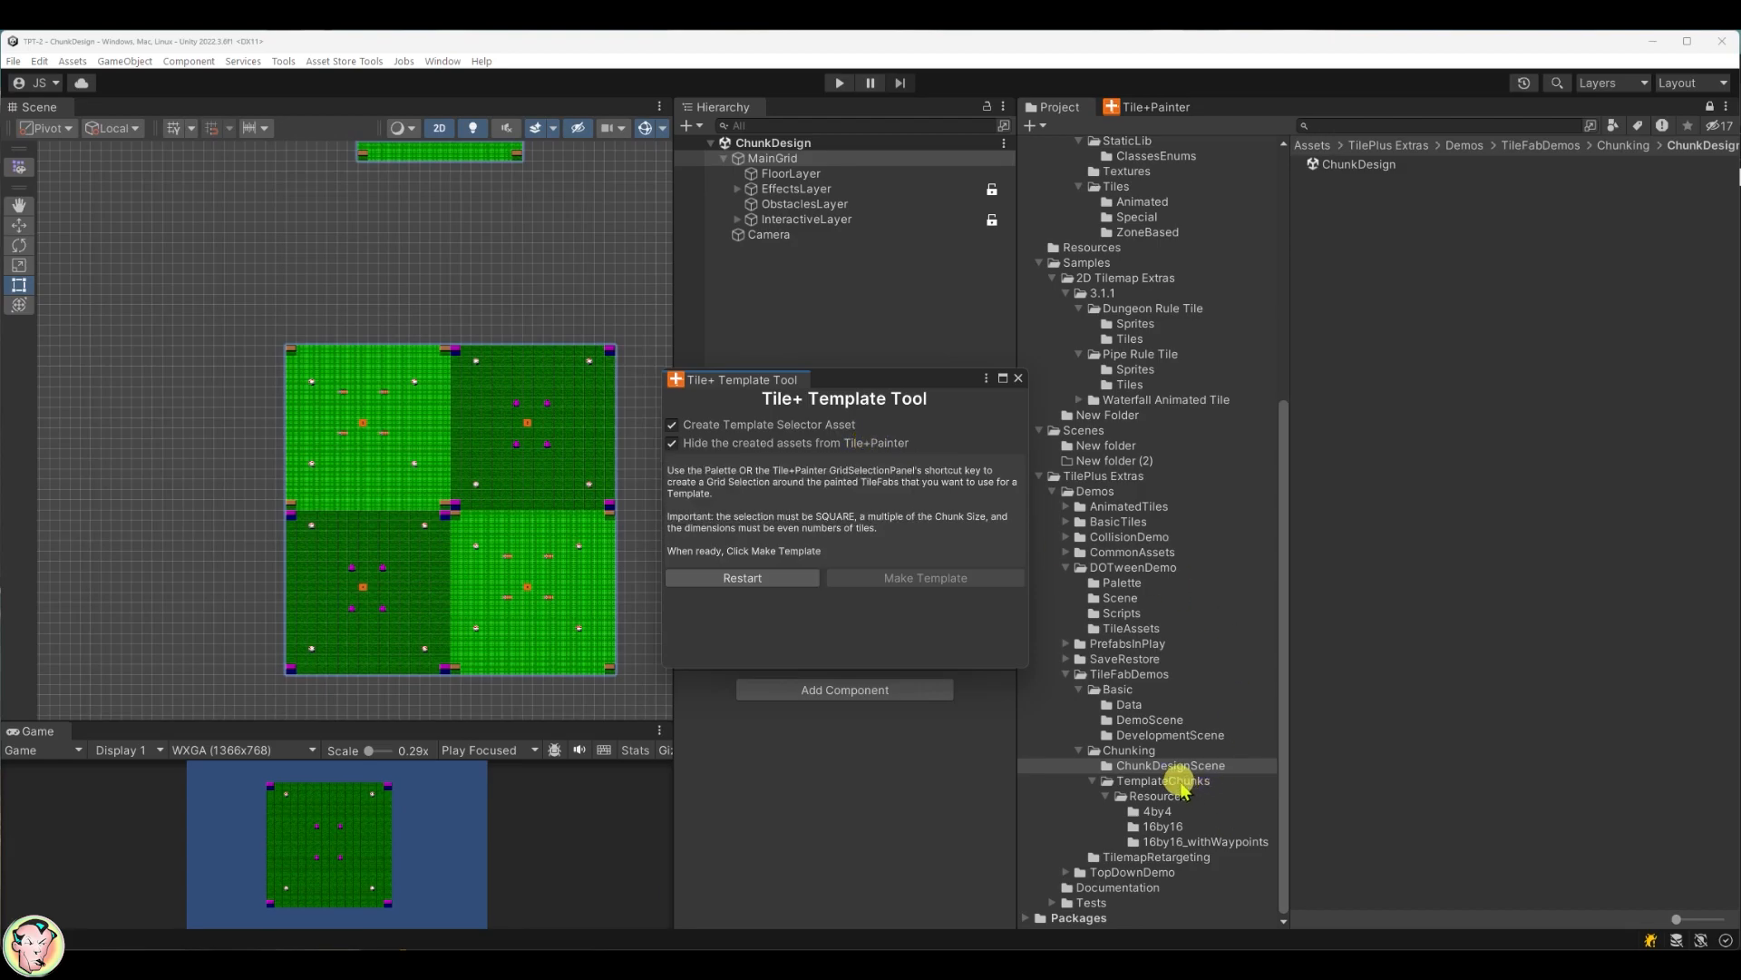
click(1168, 827)
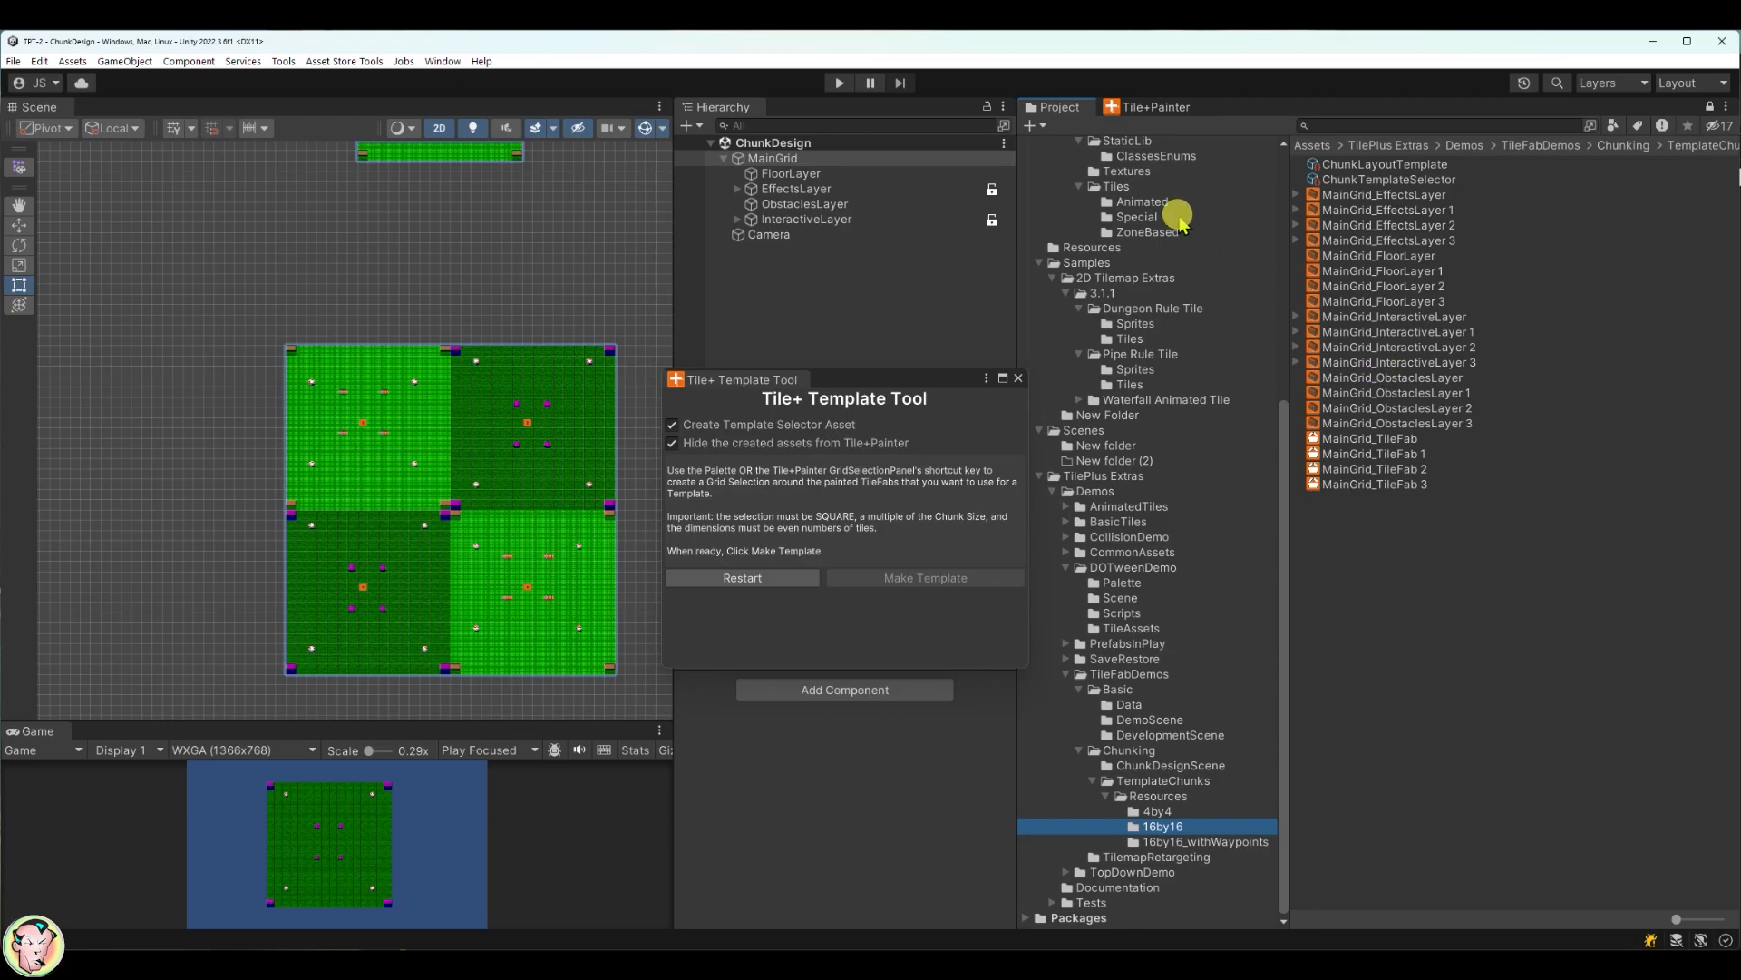
Step: Hide palettes from Tile+Painter's painting sources and switch the painter to its grid selection mode
click(1145, 109)
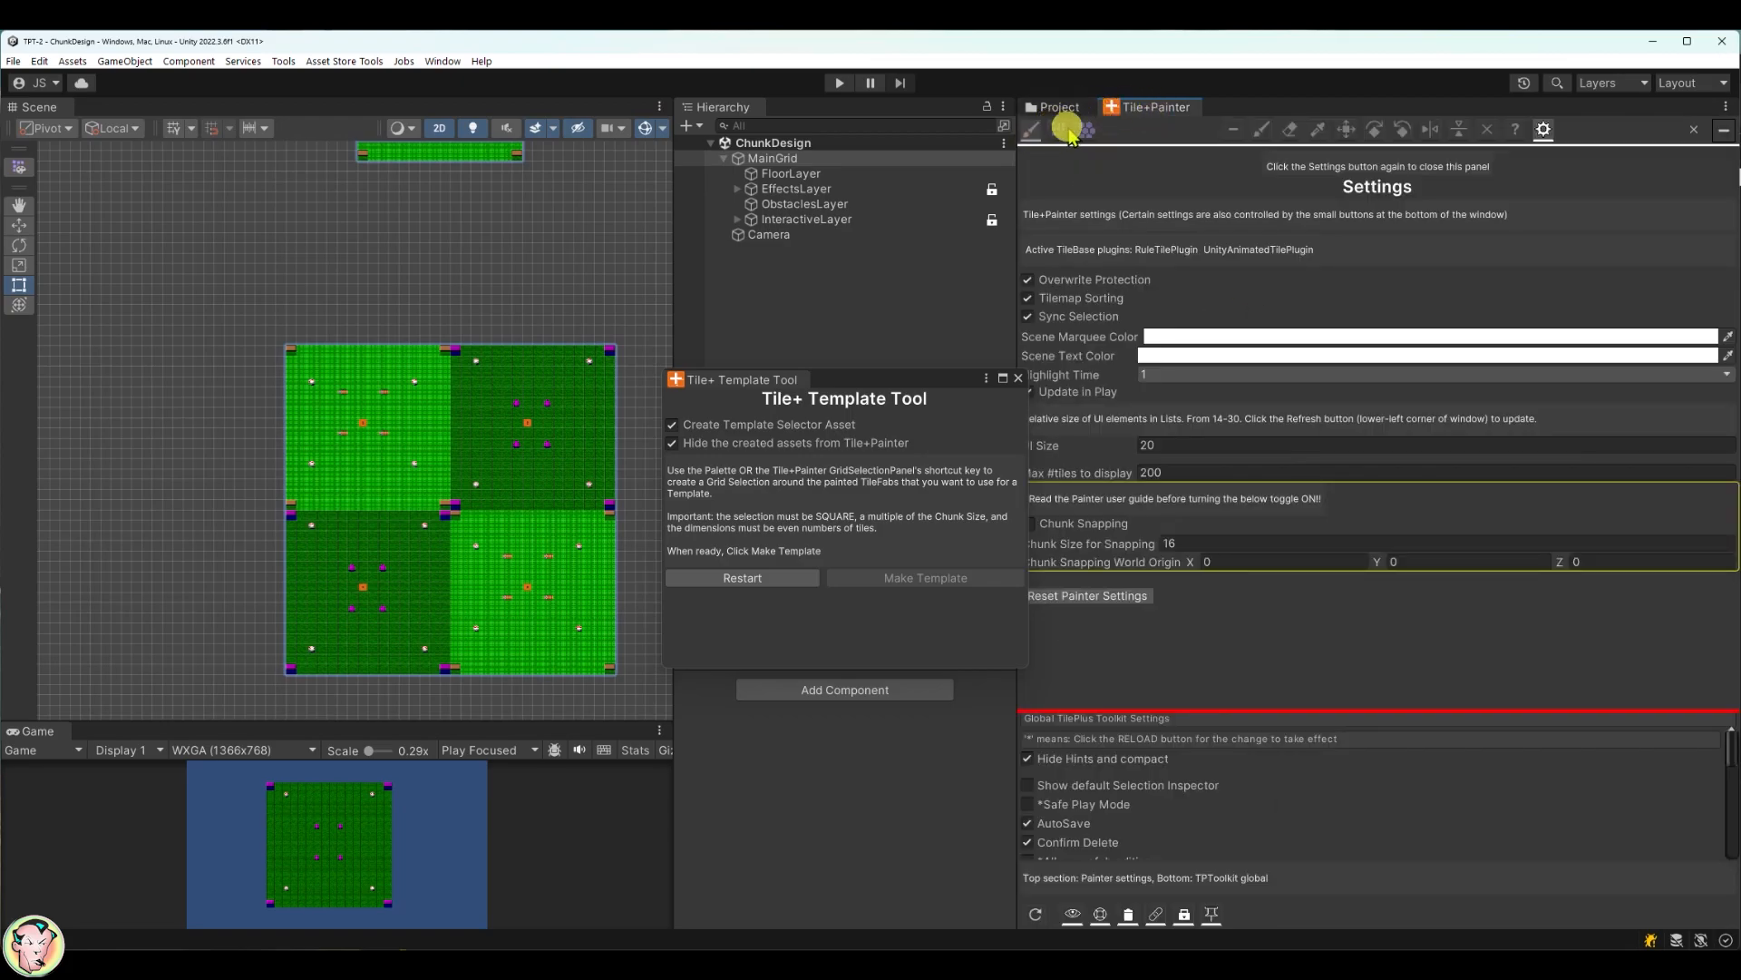
click(1542, 130)
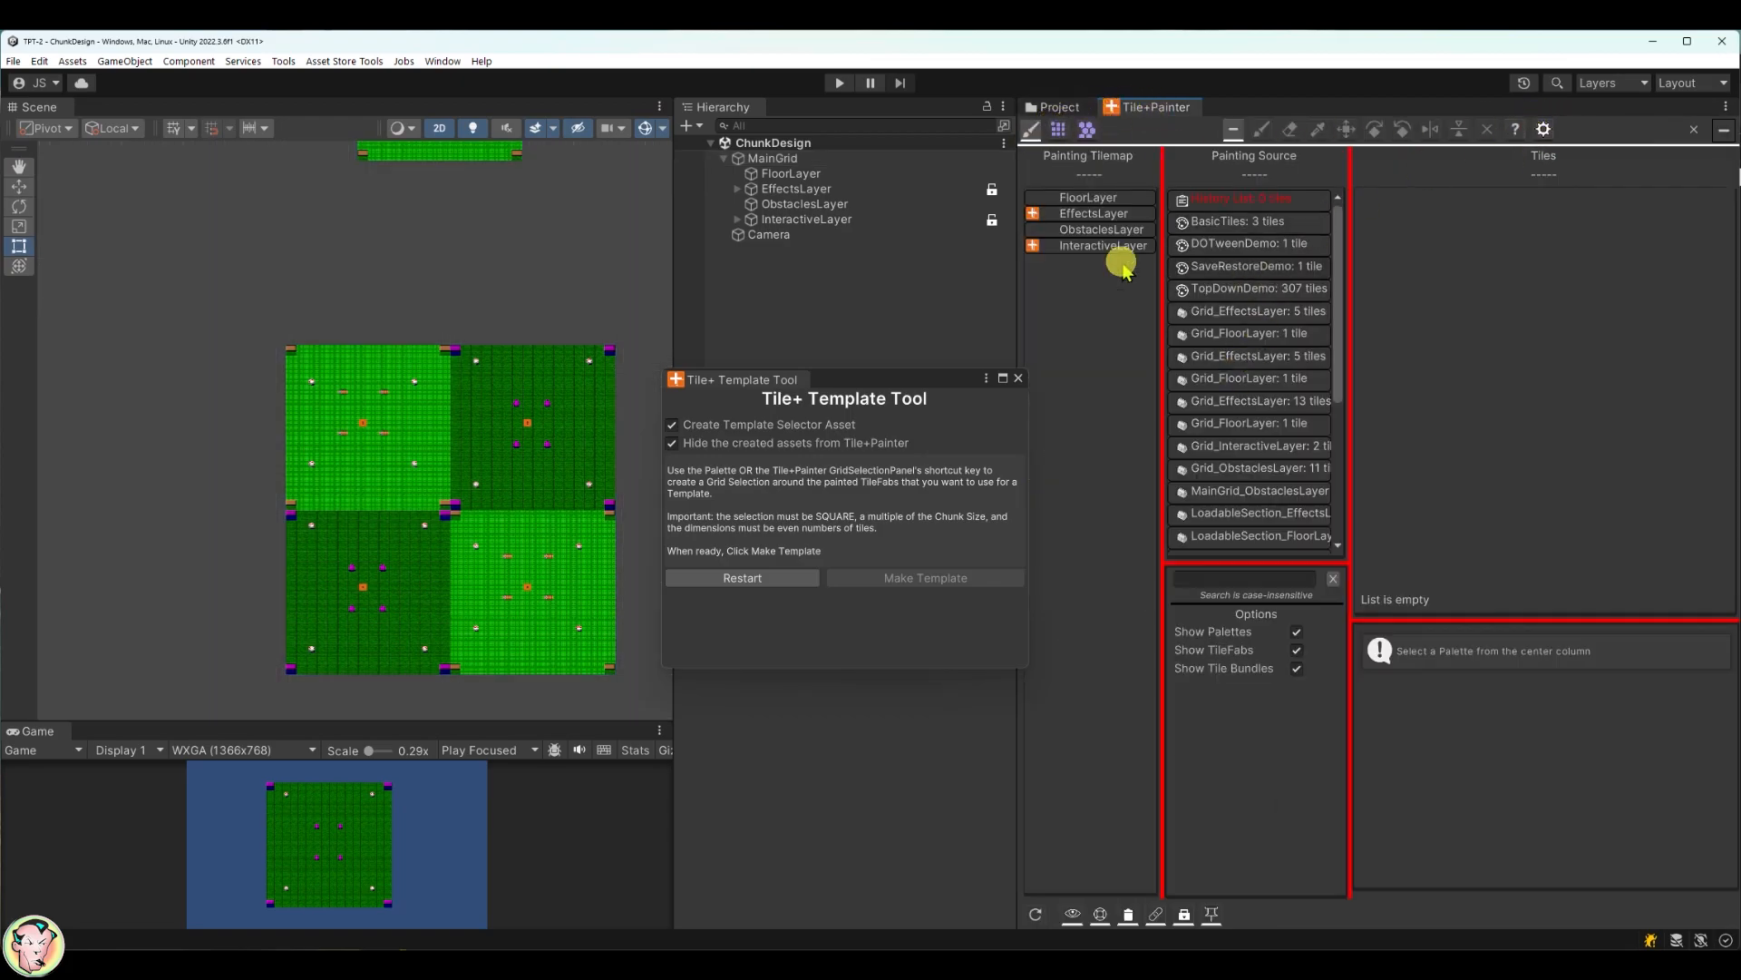
click(1297, 633)
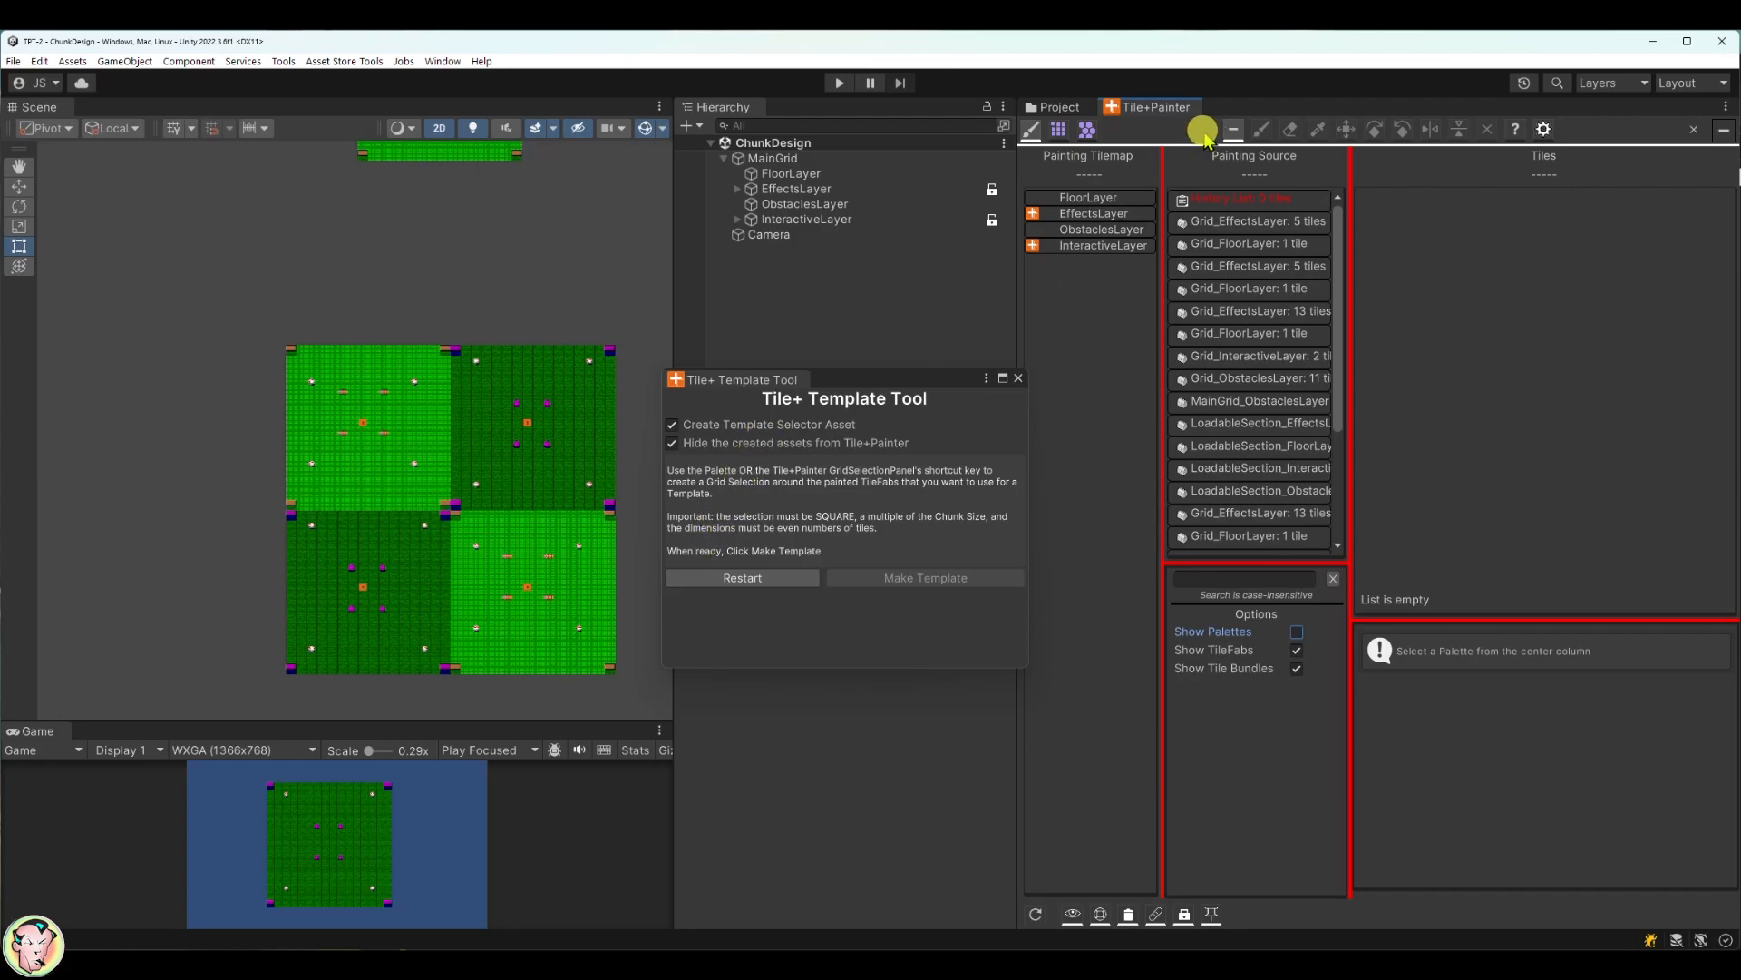
click(1085, 129)
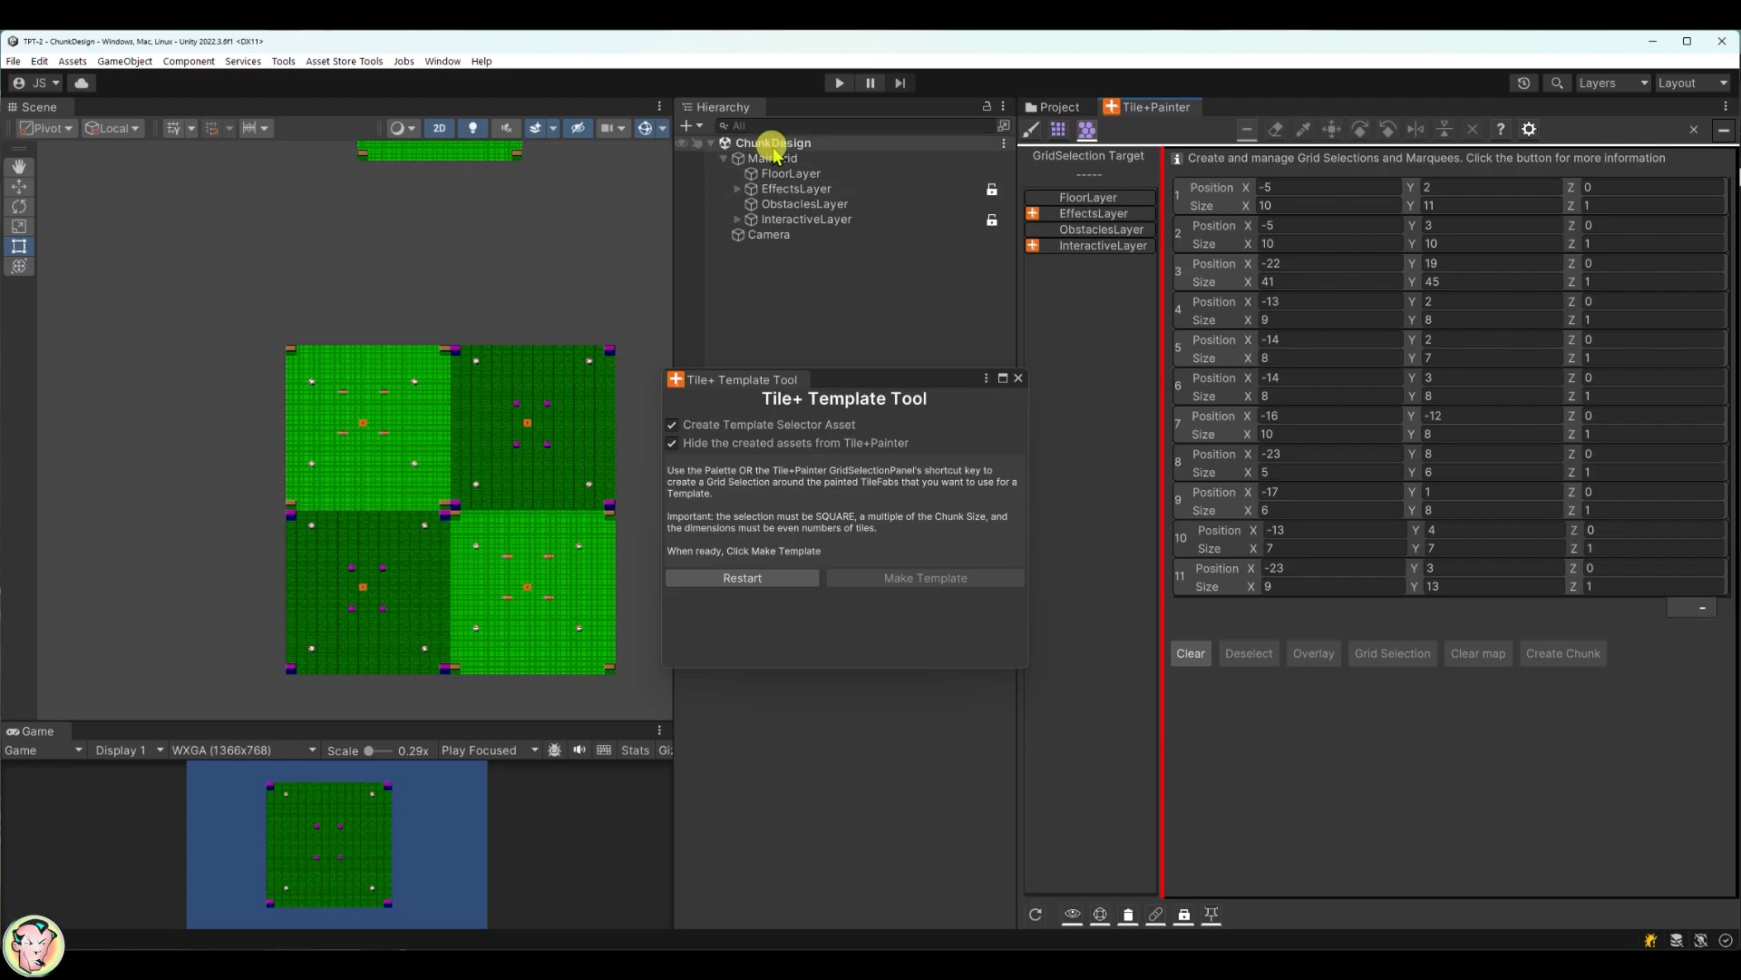
Step: Select MainGrid and clear all stored entries from Tile+Painter's list of grid selections, confirming the removal
click(804, 161)
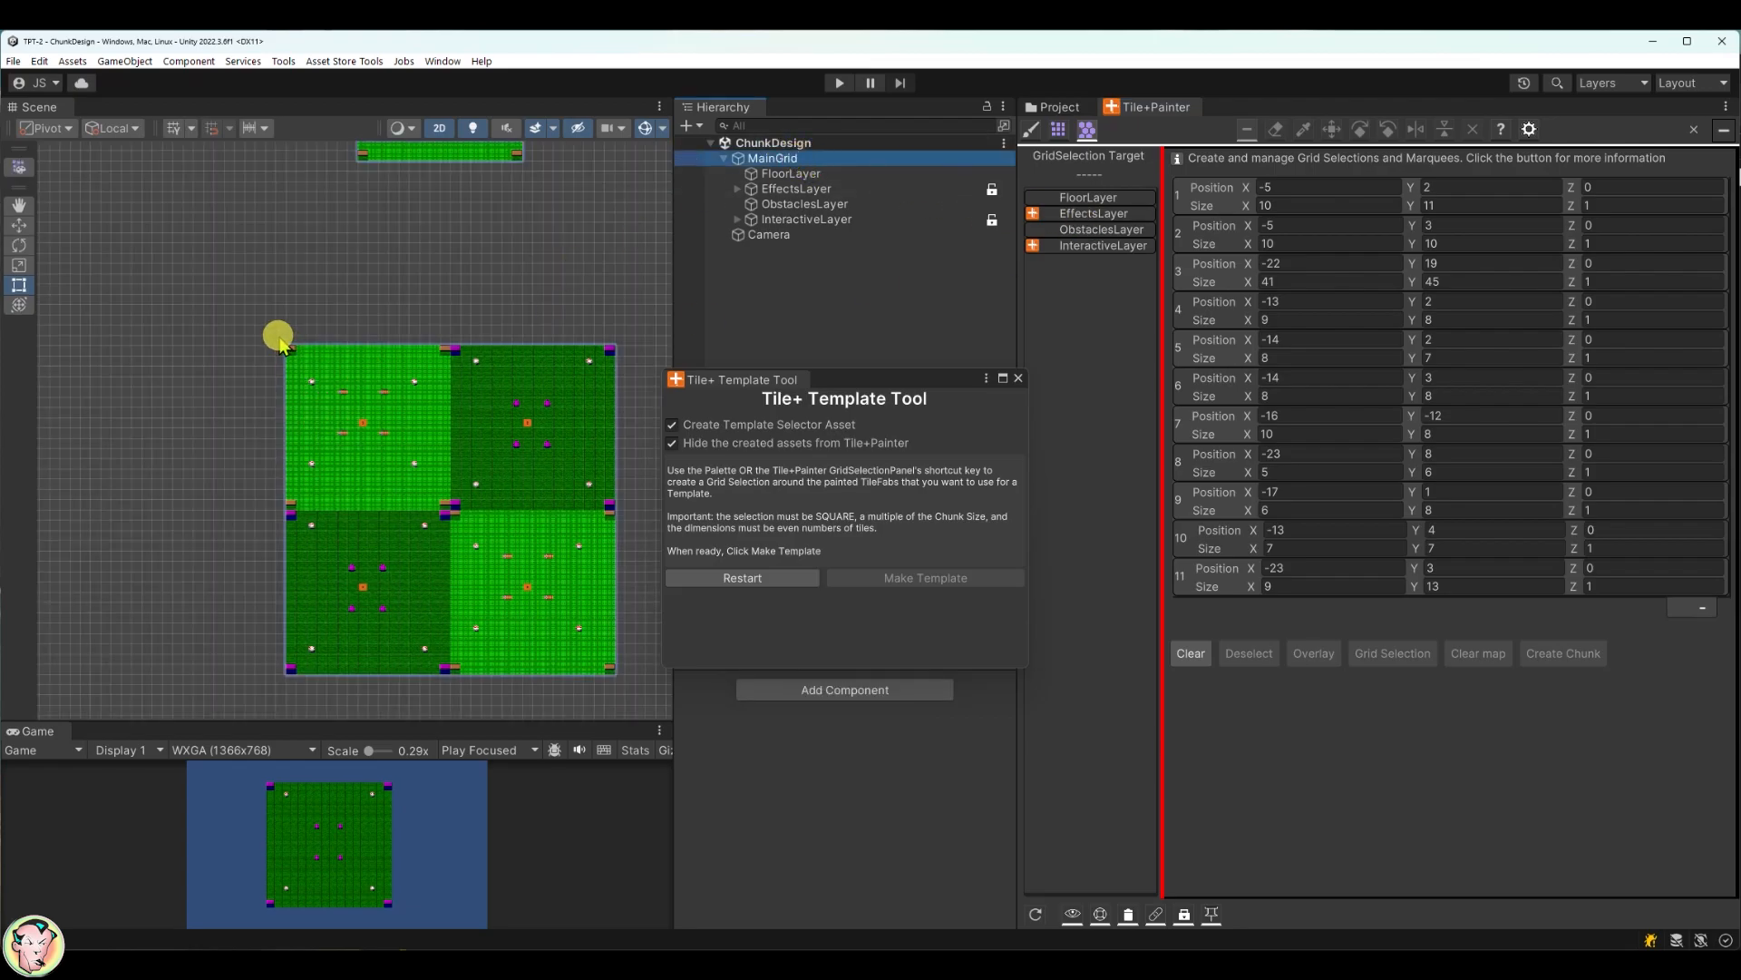
click(1238, 717)
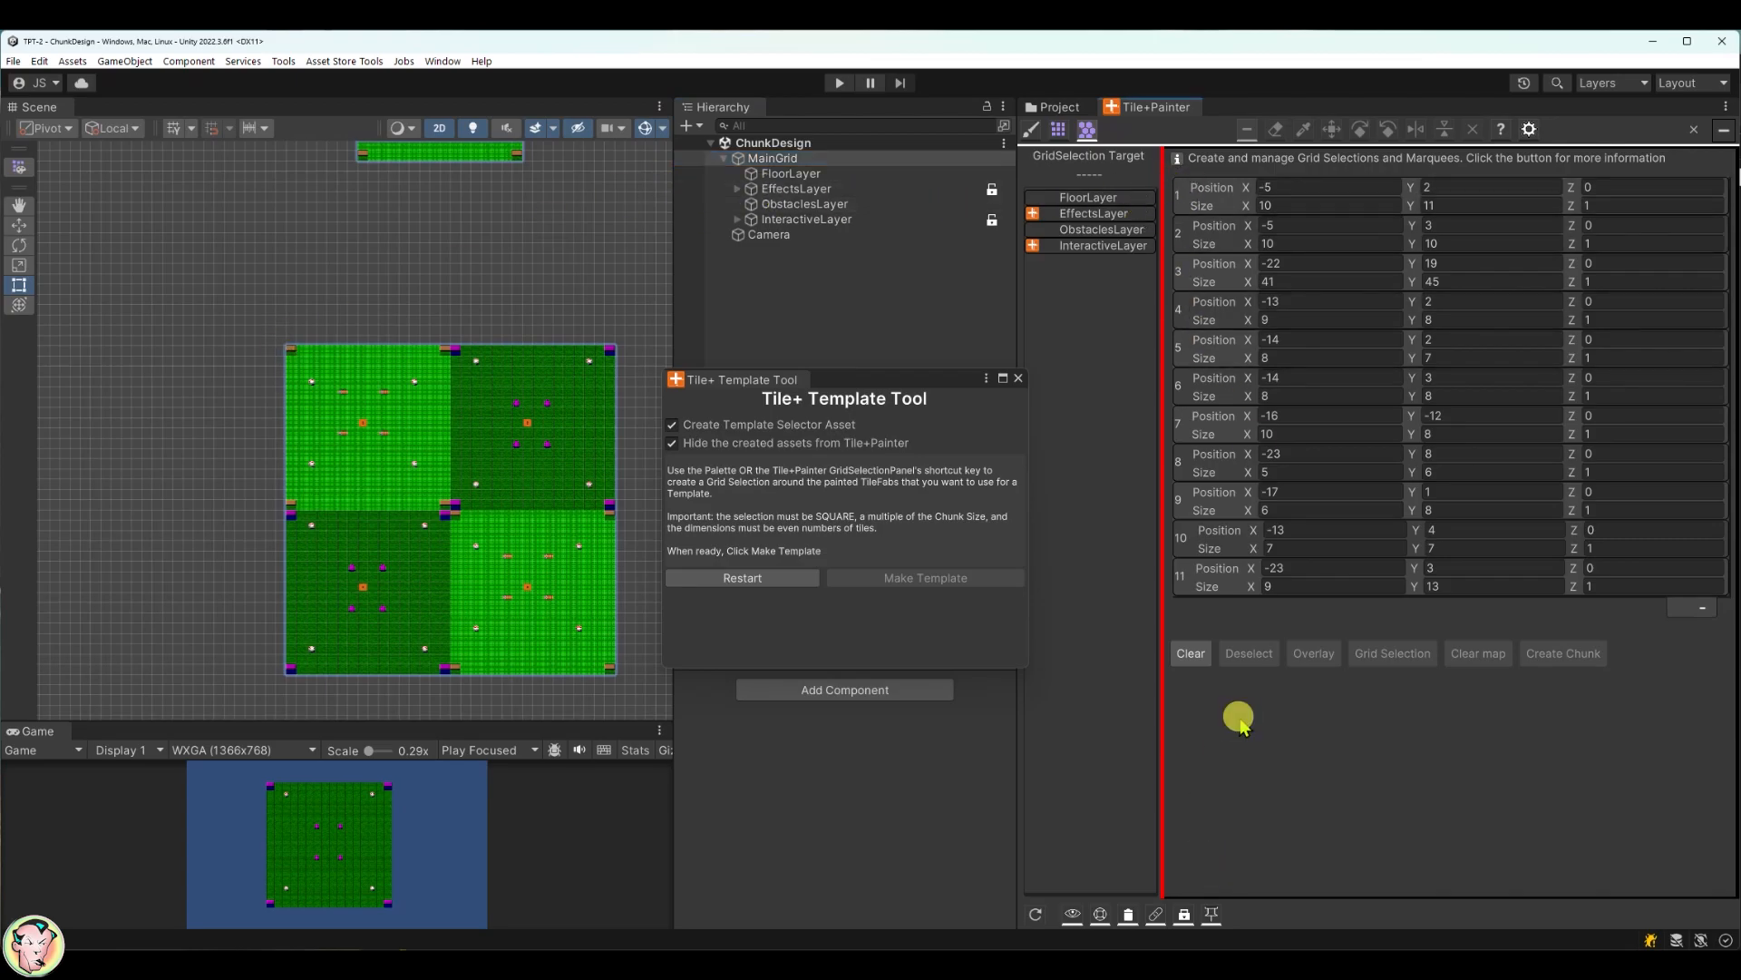
click(1189, 653)
click(896, 532)
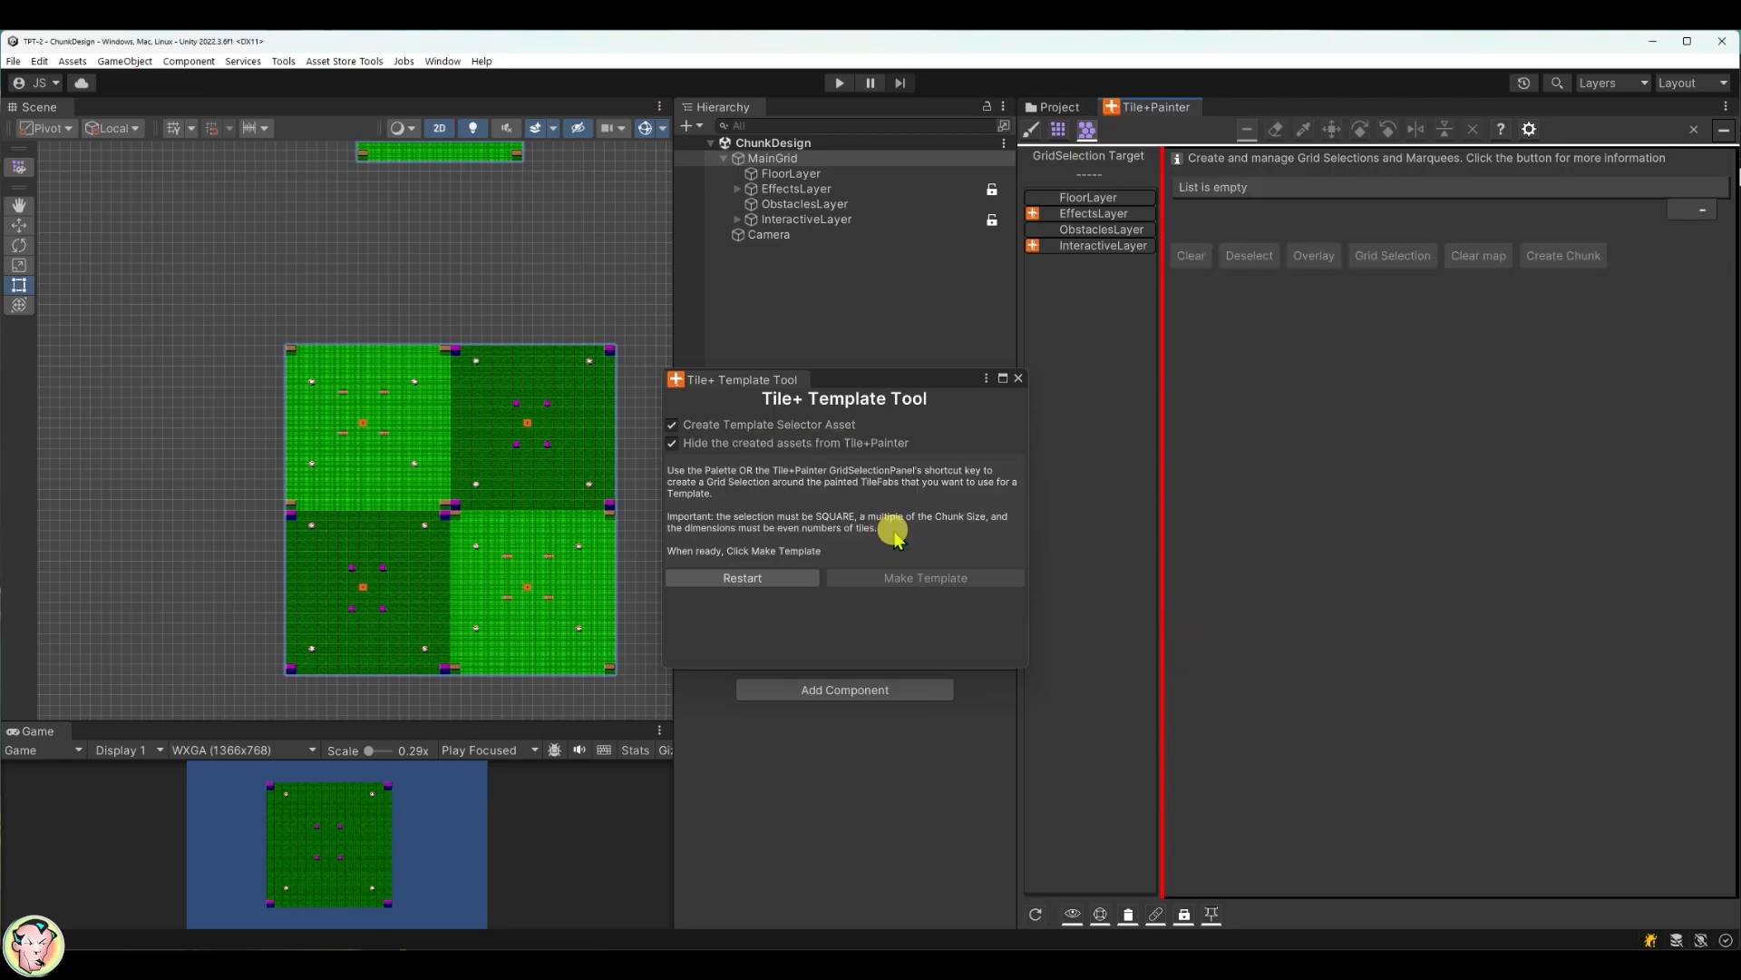
Step: Create a 32 by 32 grid selection at position -16, -80 on FloorLayer, enclosing the whole two-by-two chunk block
click(1098, 197)
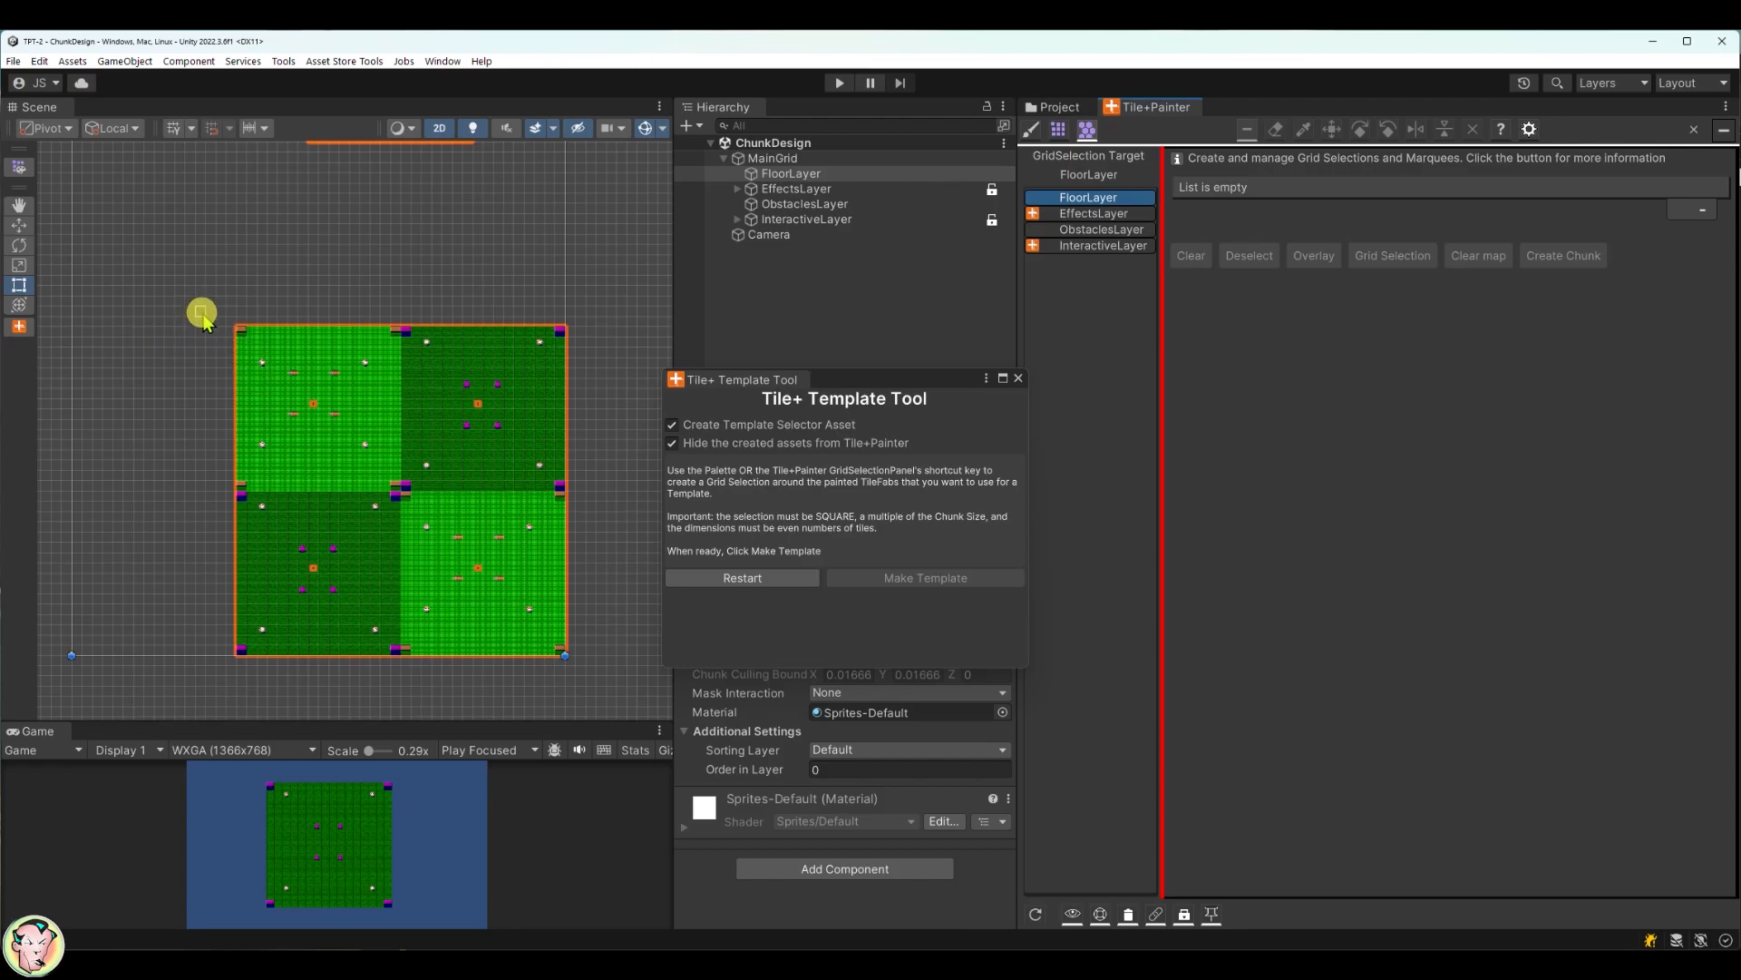
key(alt+1)
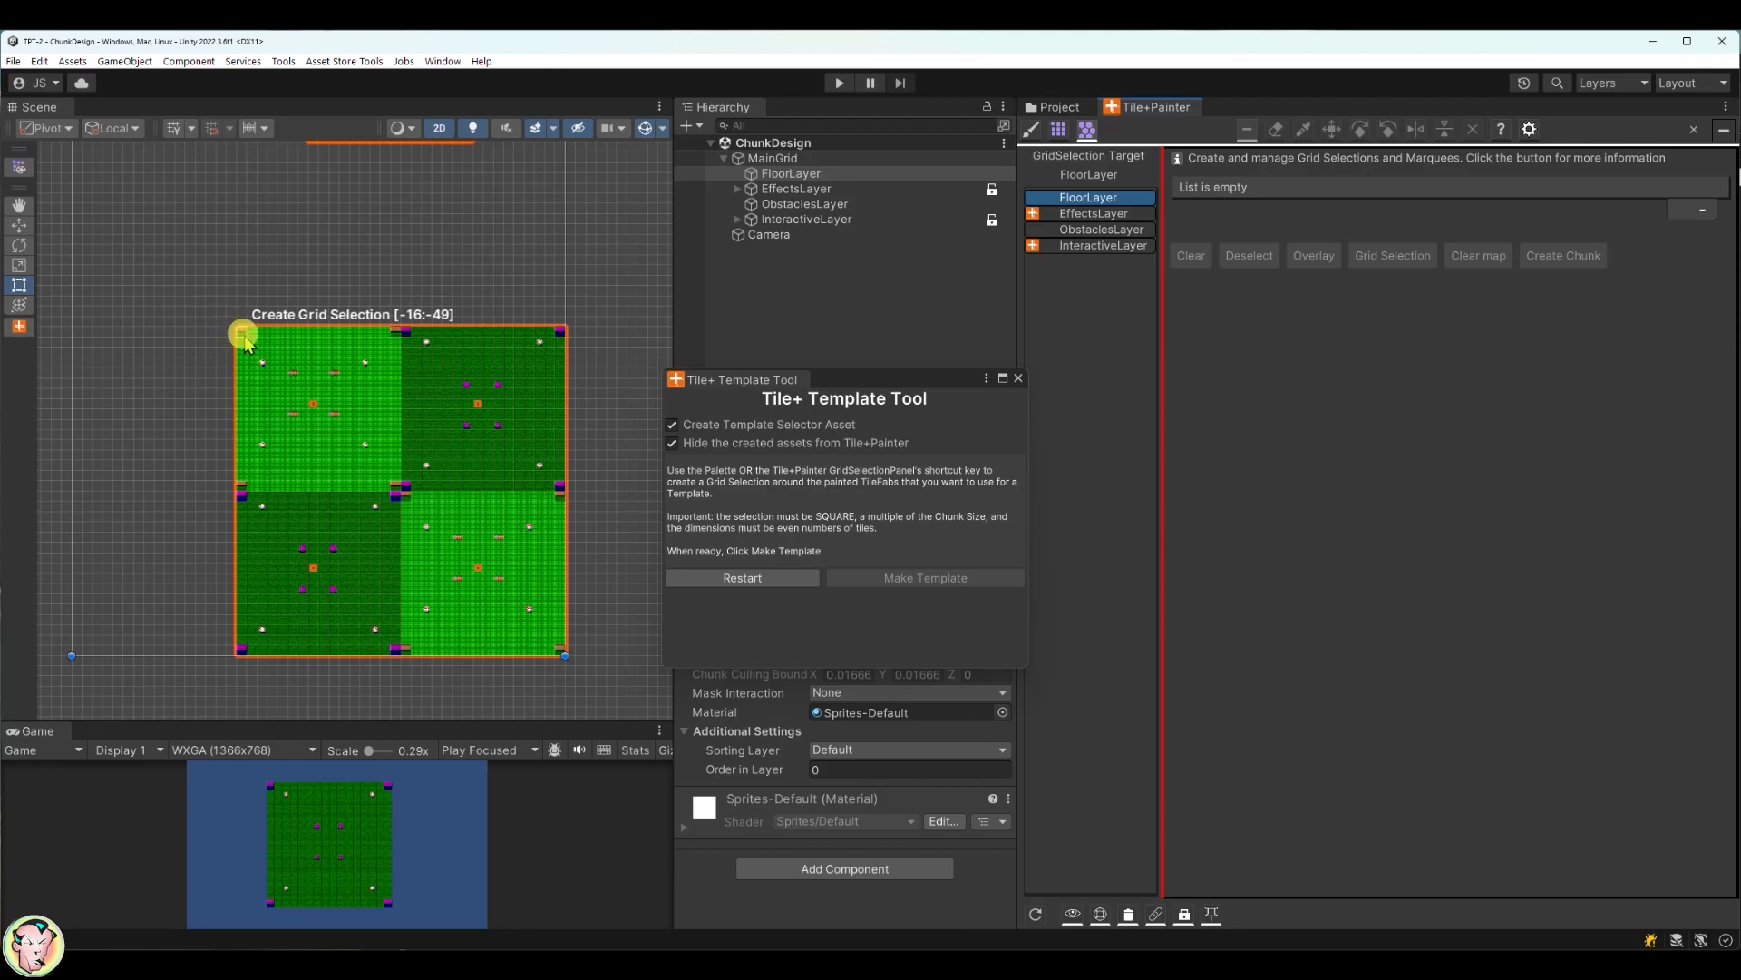
drag(243, 337, 560, 660)
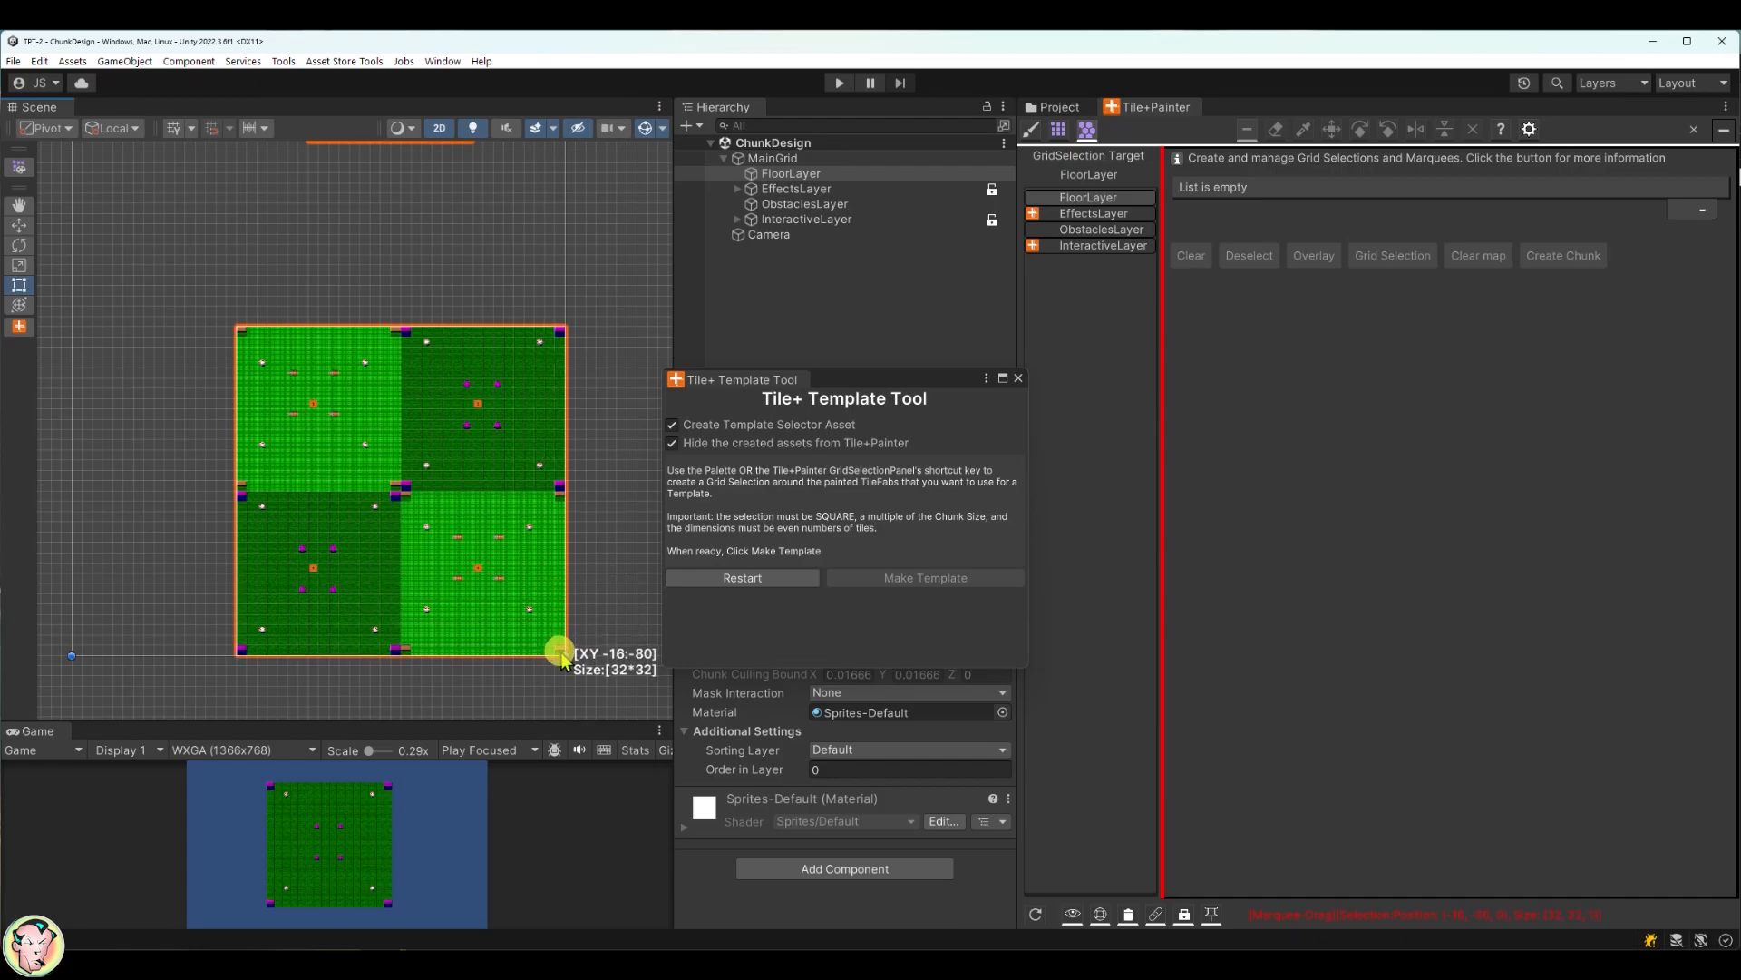
drag(563, 660, 563, 660)
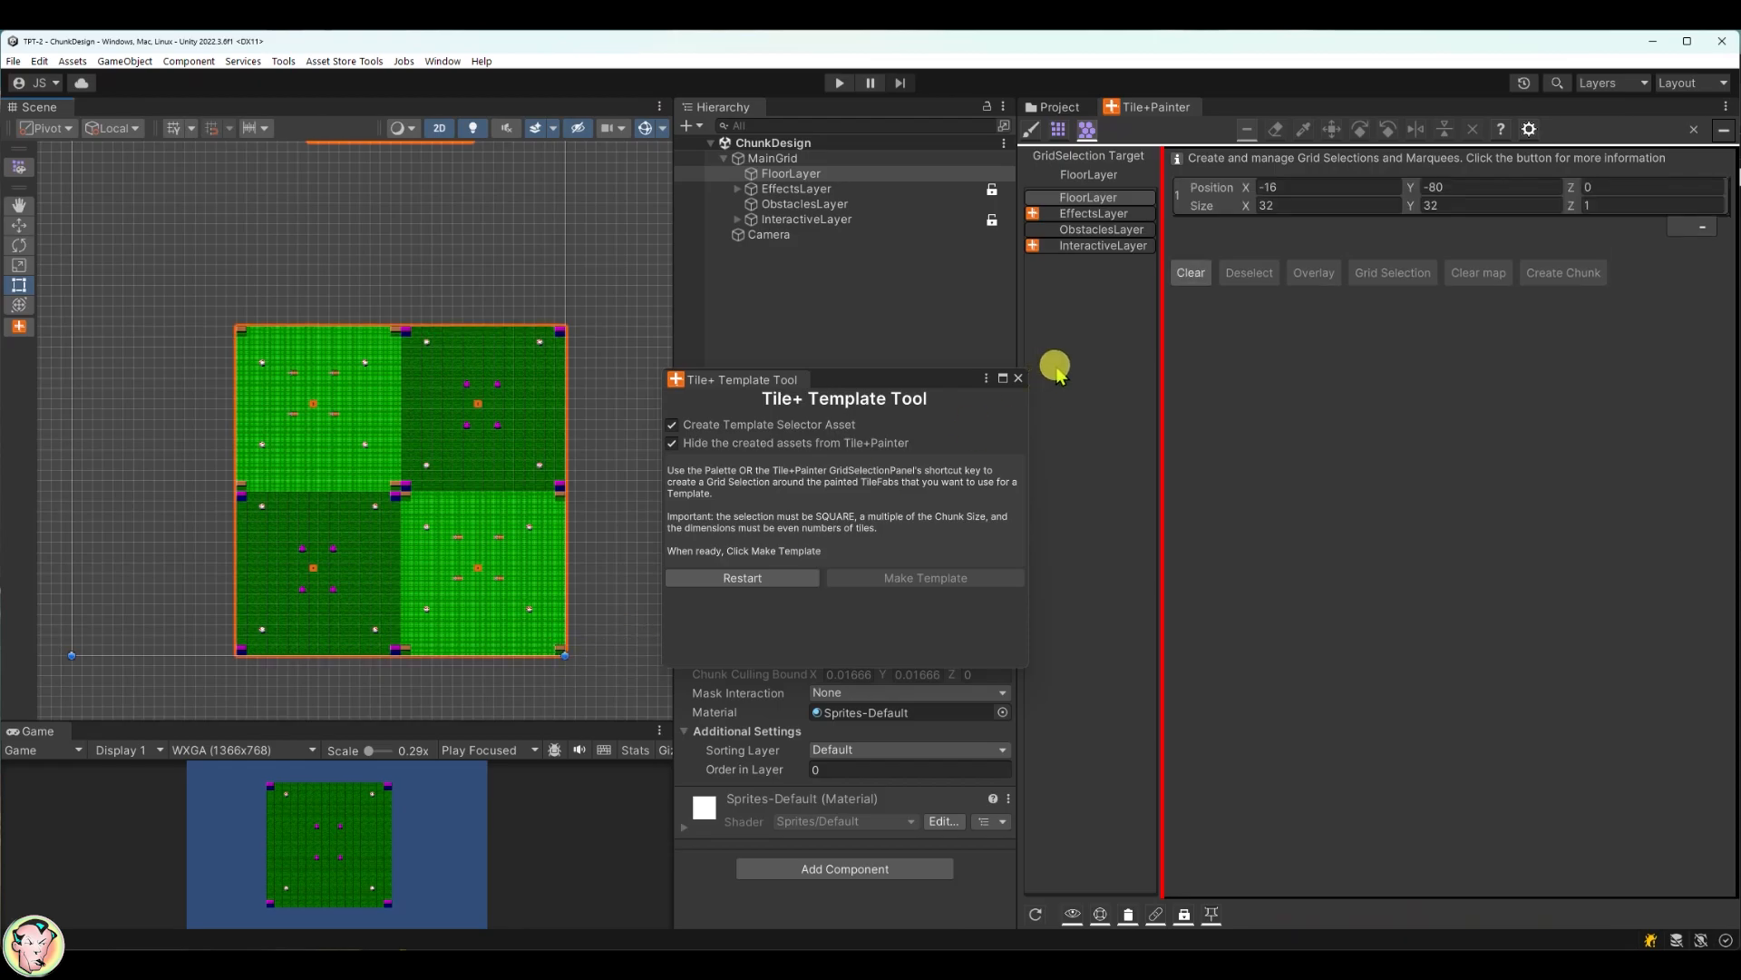
Step: Make the stored 32 by 32 entry at position -16, -80 the active grid selection for the template tool
click(1213, 193)
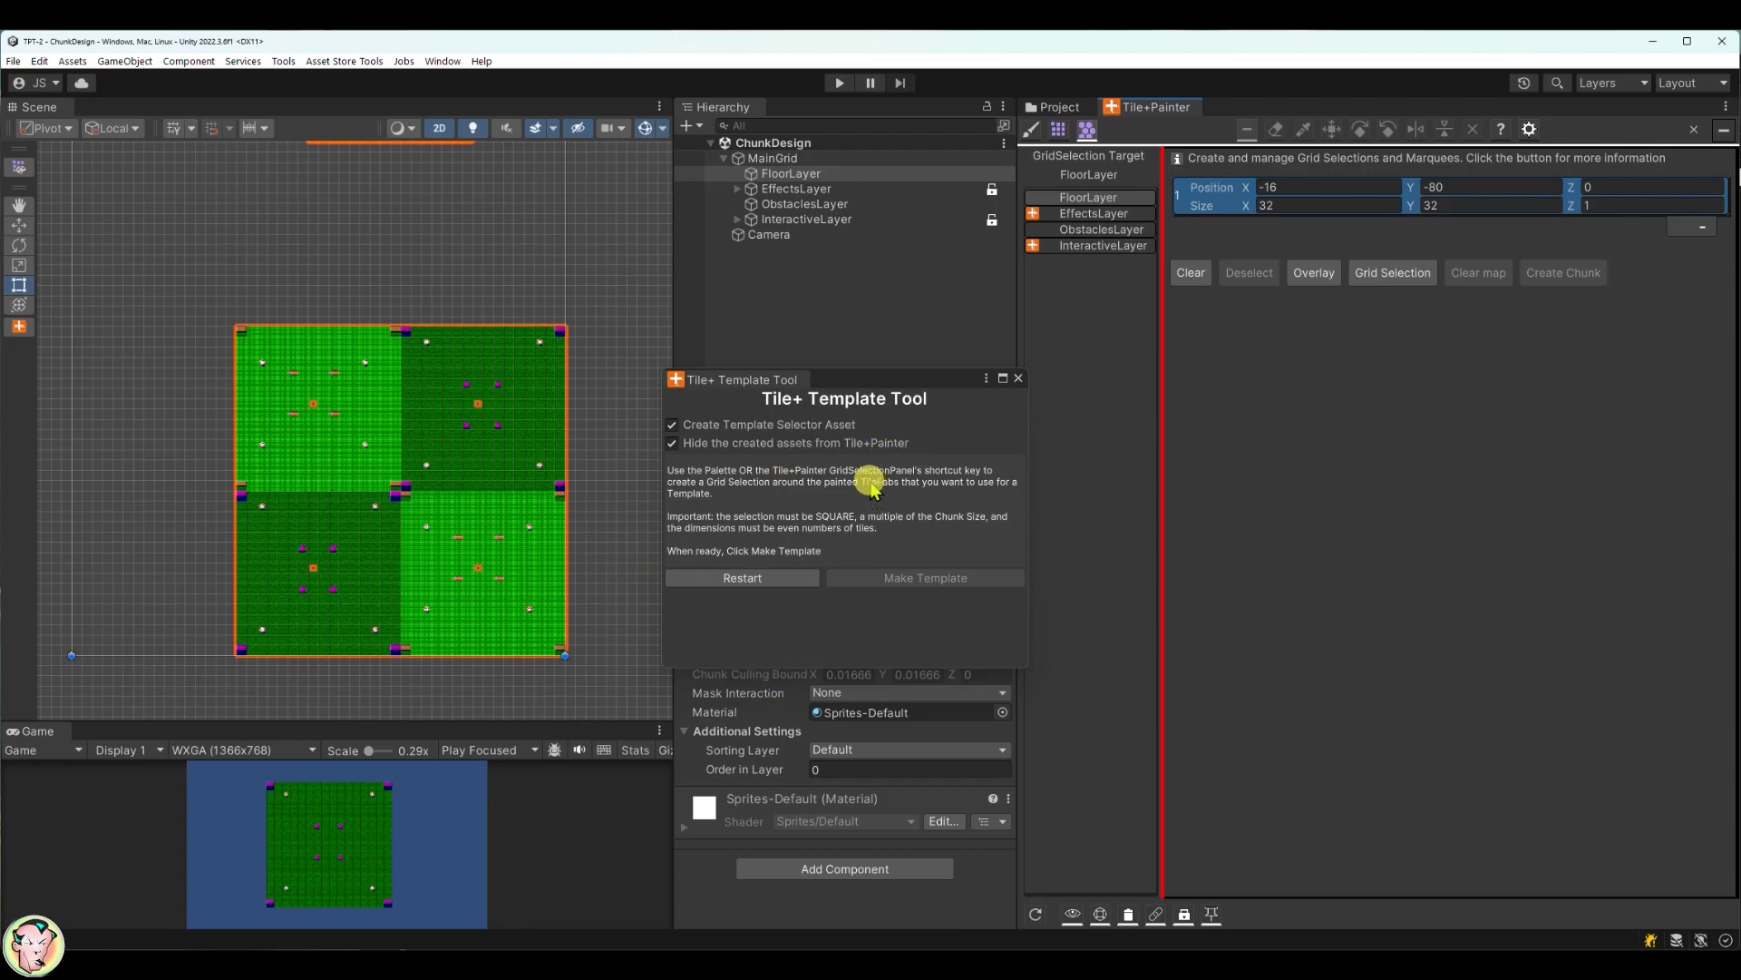
click(1393, 272)
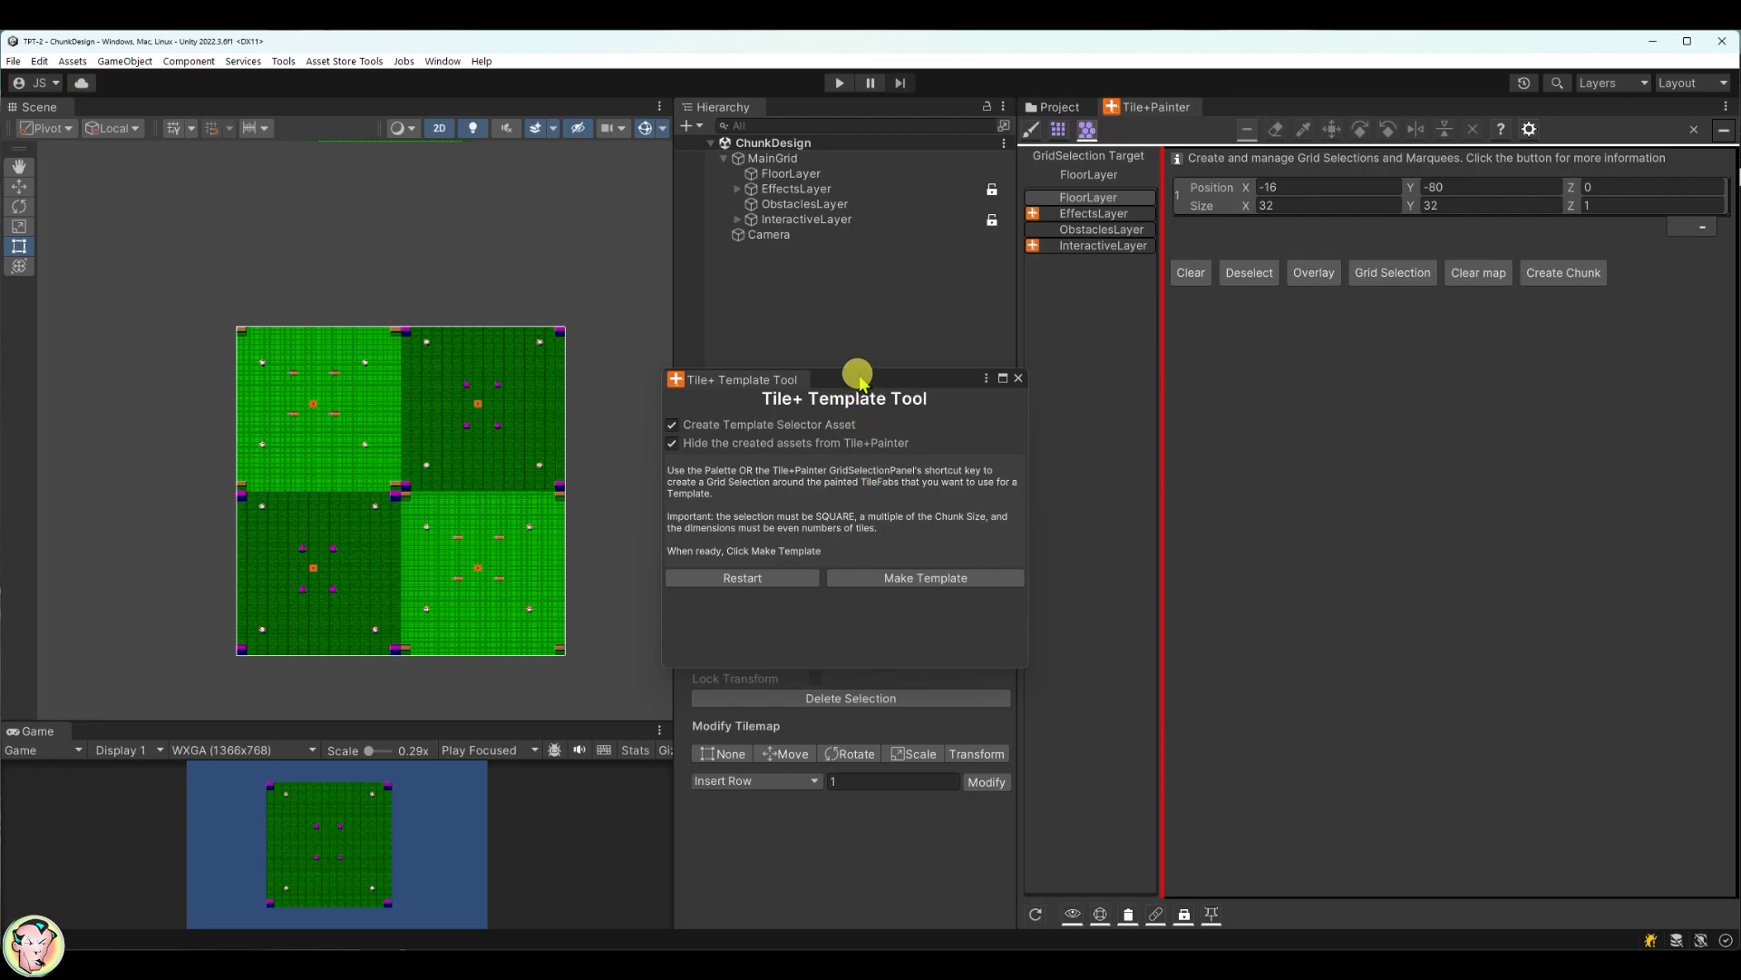
drag(840, 381, 830, 313)
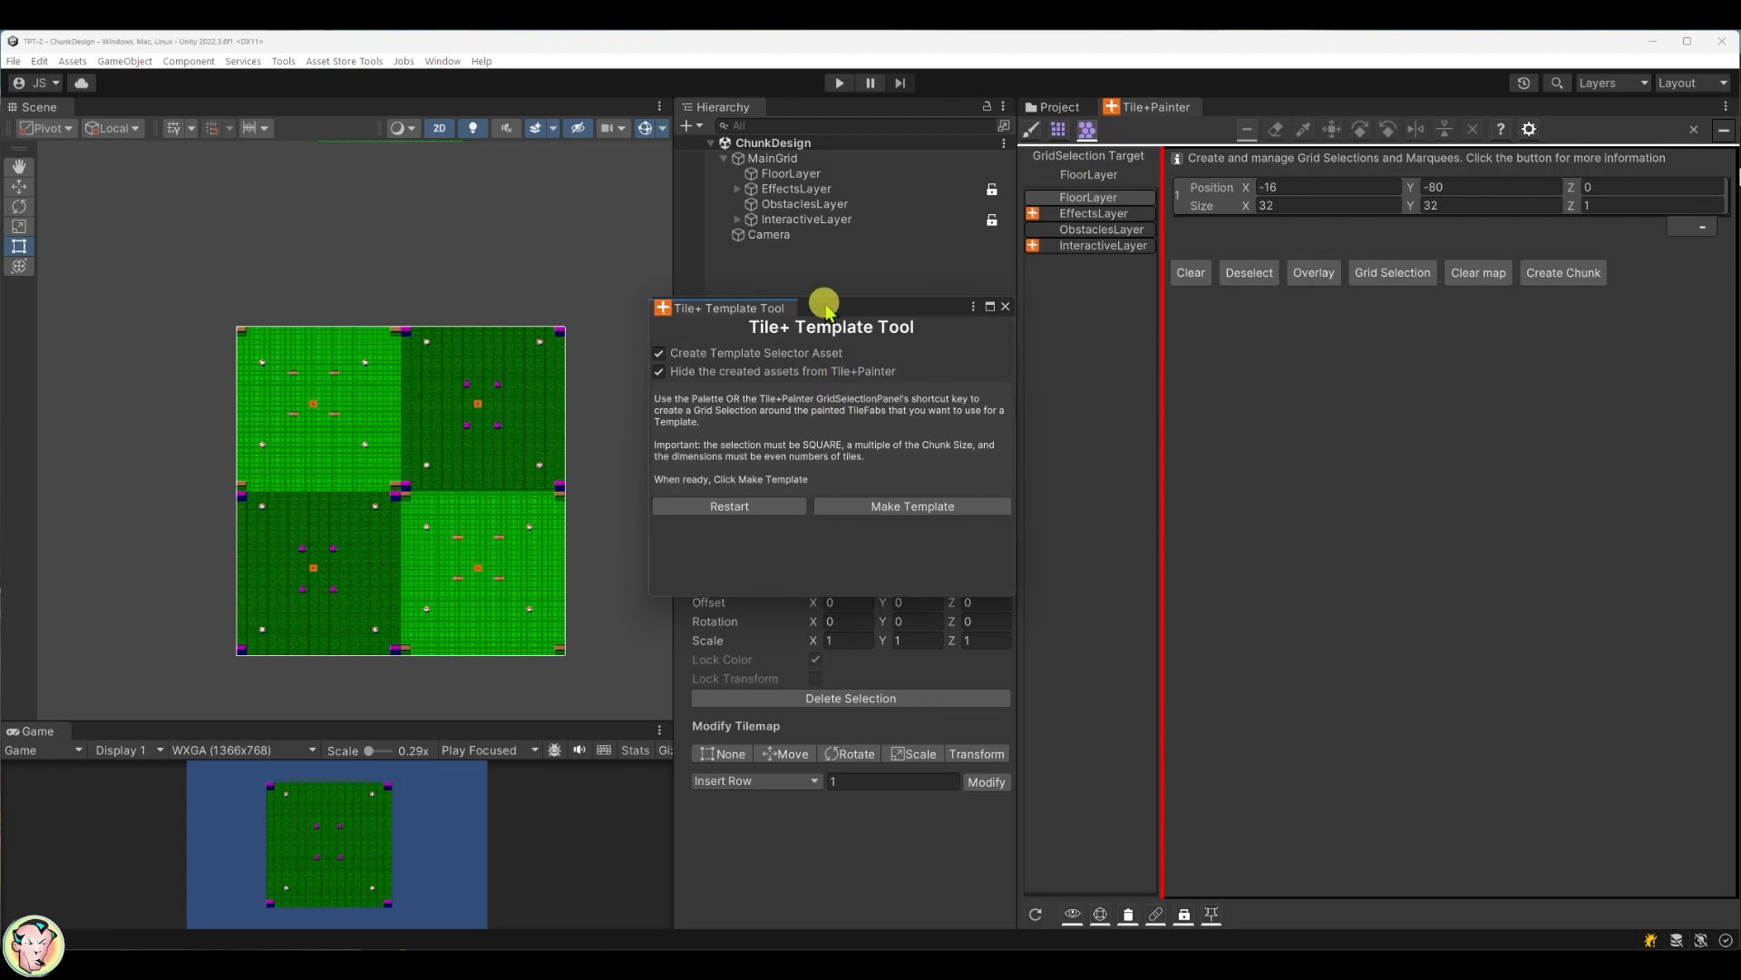
Step: Make the template from the grid selection, save its assets in a newly created folder under Assets/Samples, and close the Template Tool
click(916, 506)
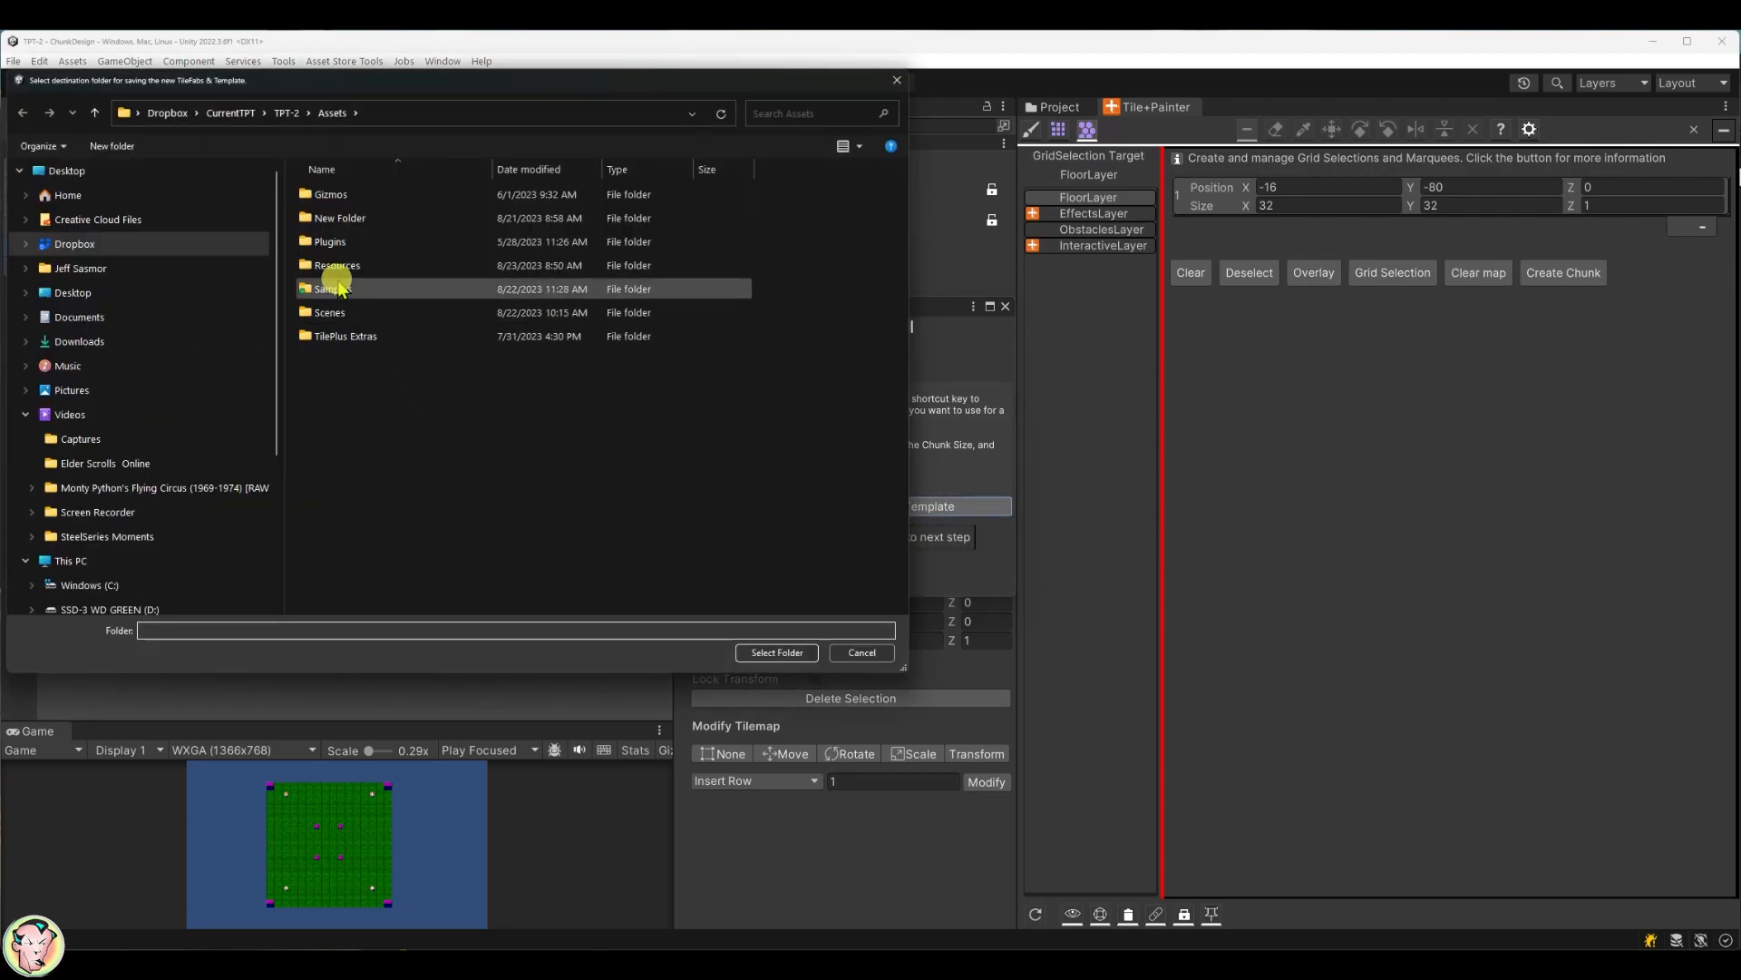
double_click(335, 289)
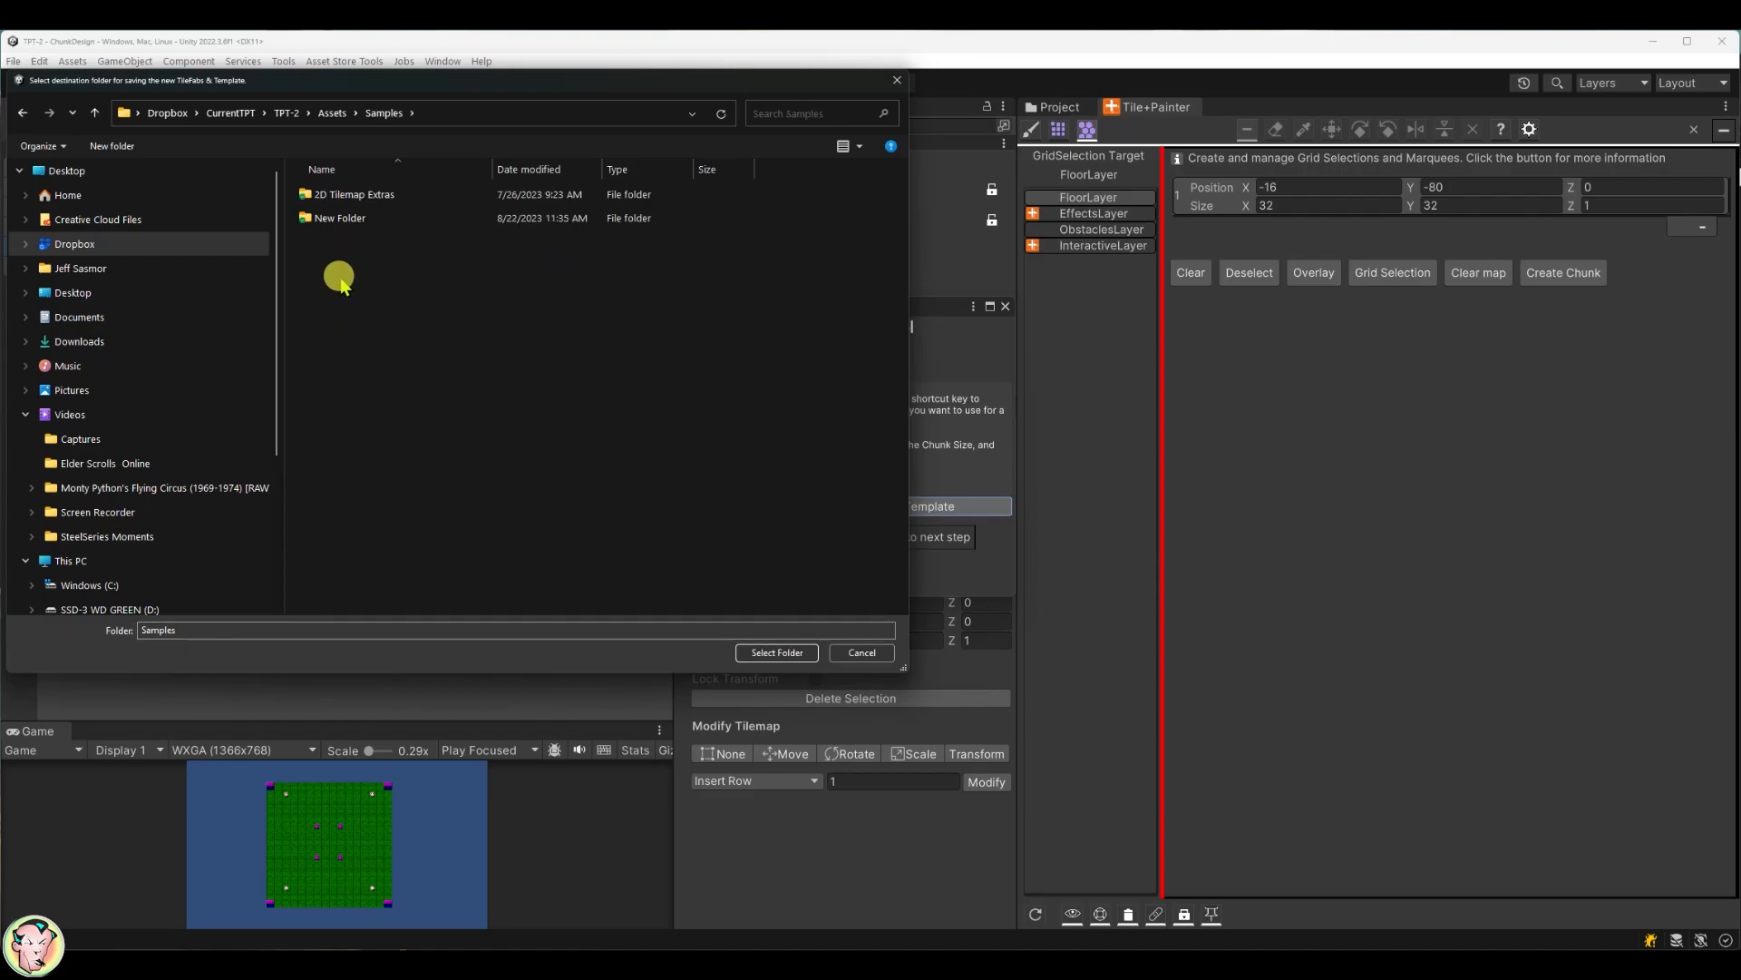
click(110, 146)
click(471, 298)
click(460, 245)
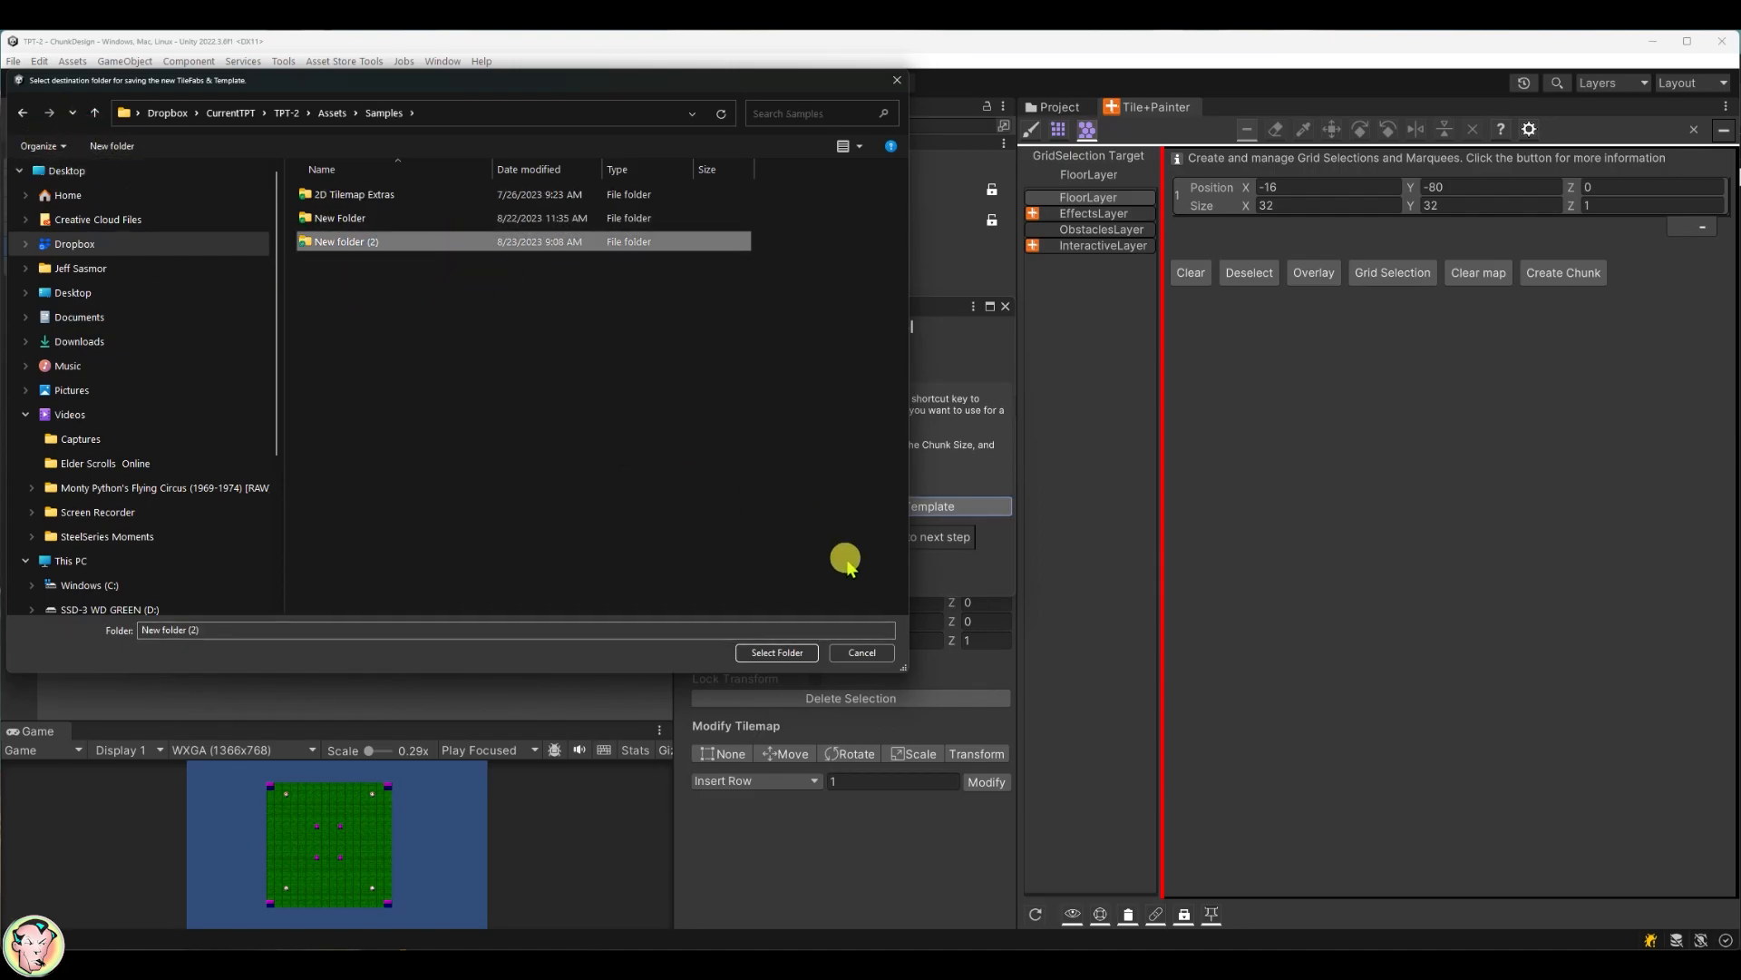
click(798, 652)
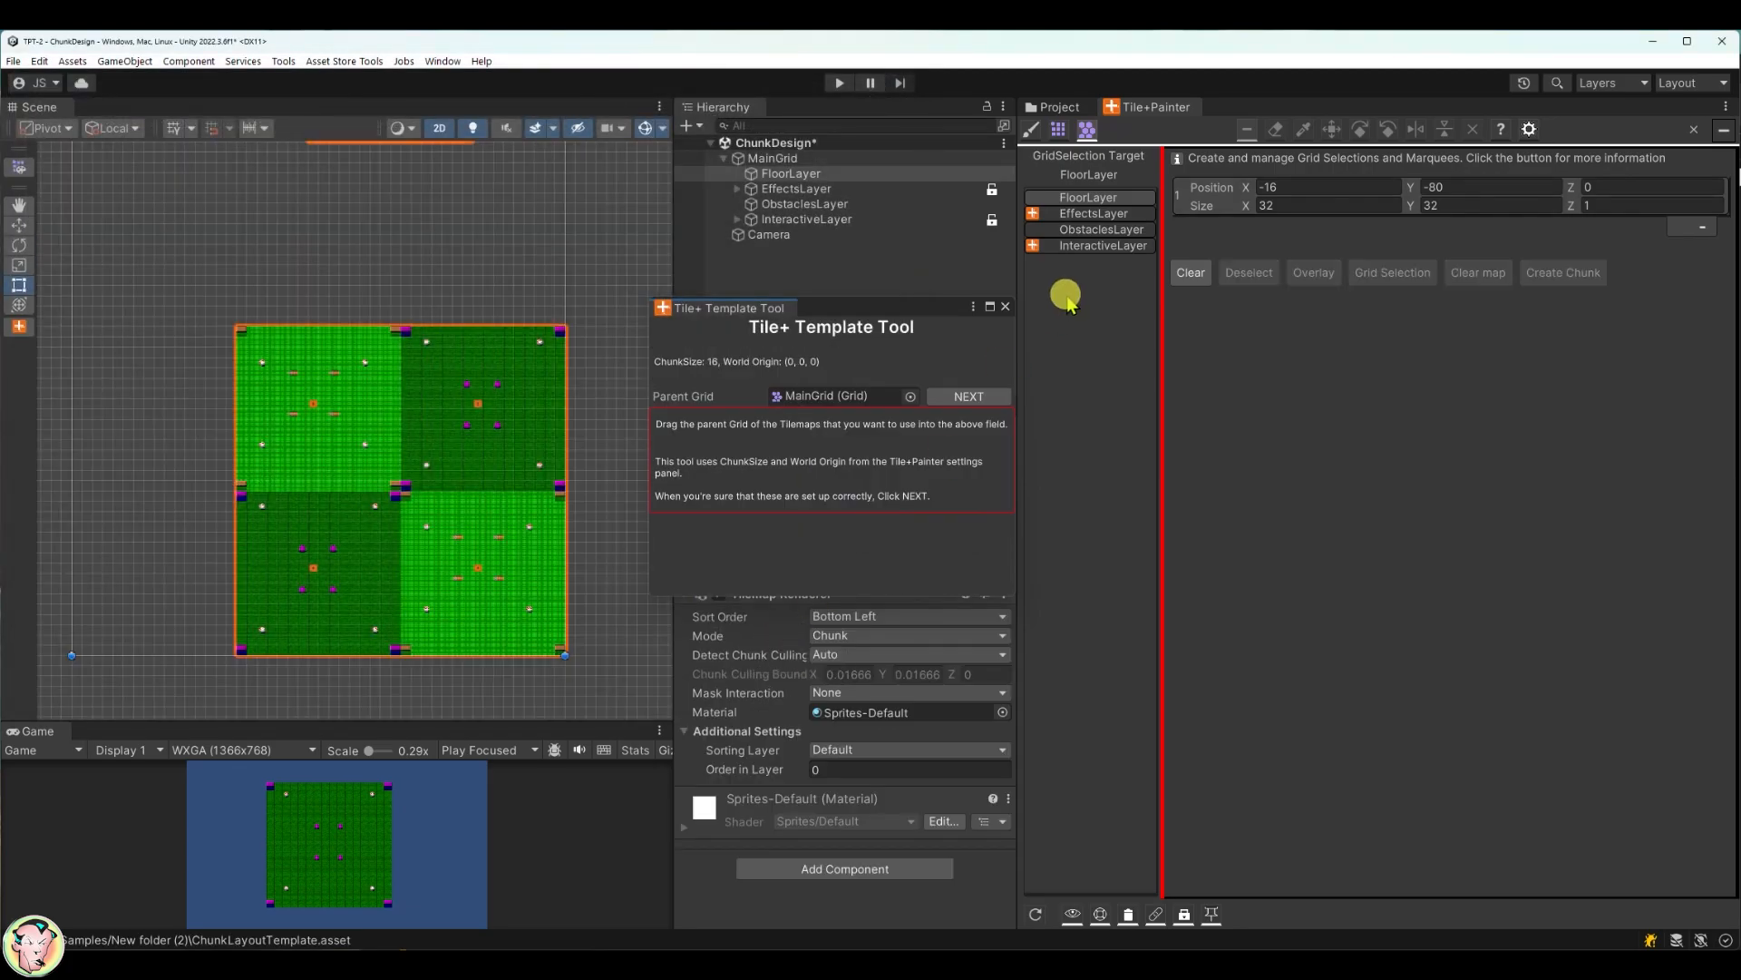
click(1005, 307)
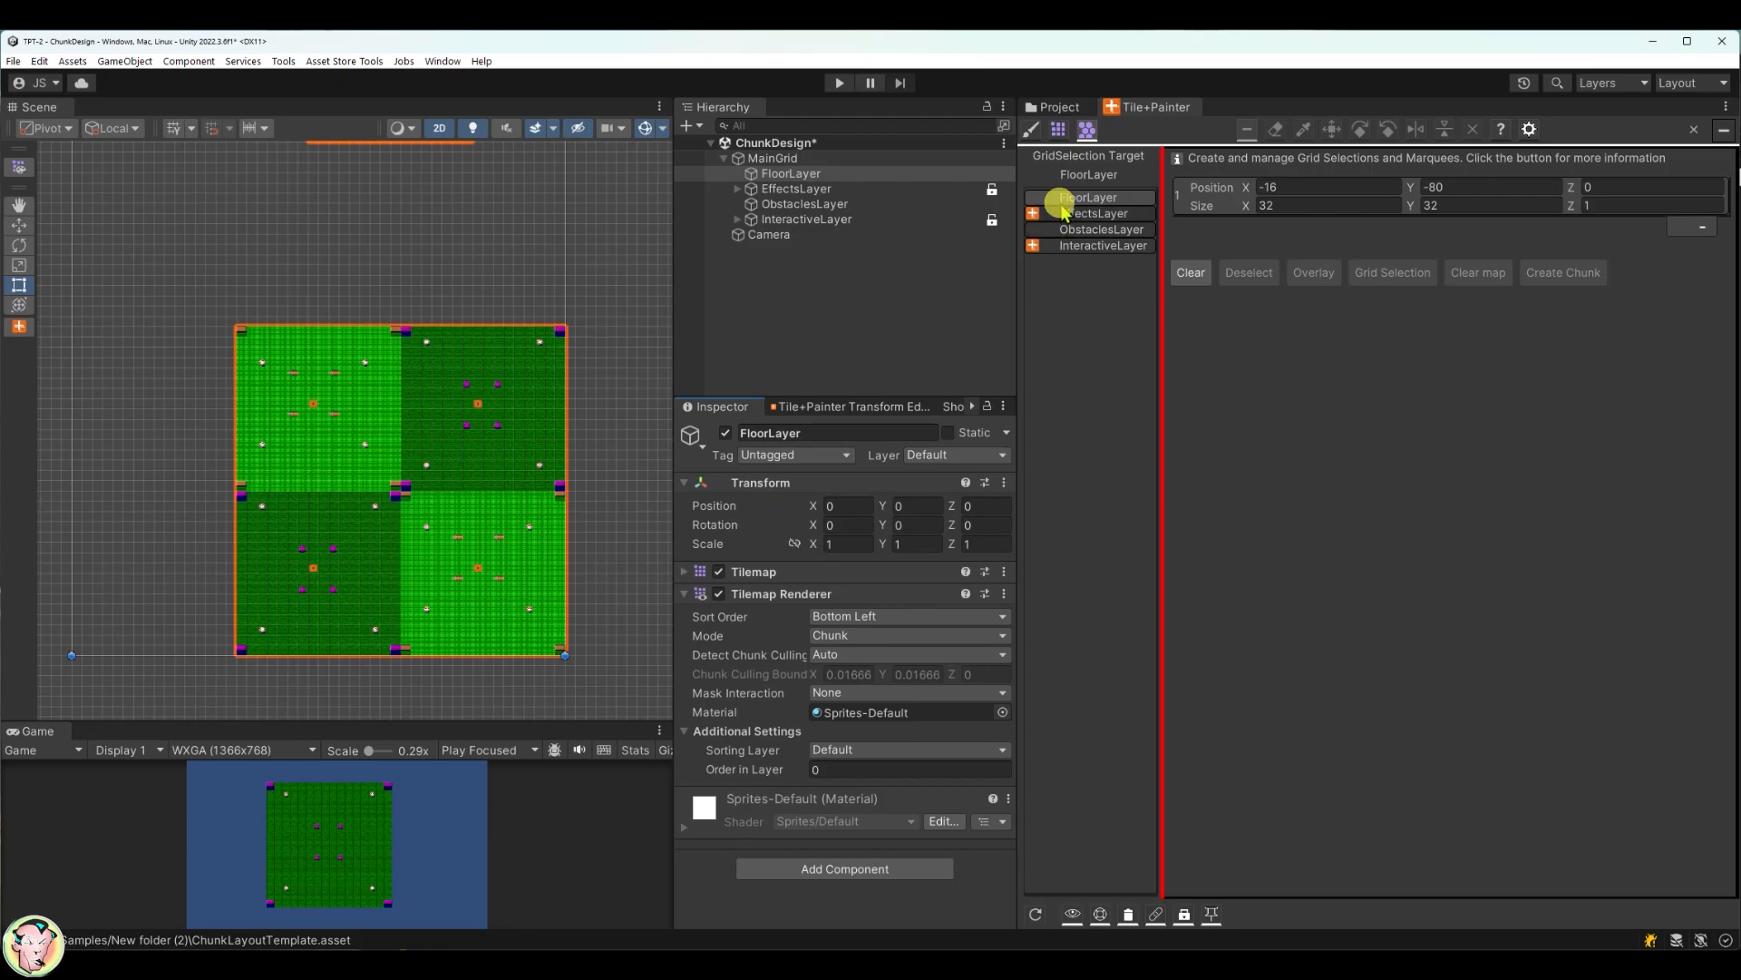
Step: Inspect the generated ChunkLayoutTemplate and ChunkTemplateSelector assets in New folder (2) under Samples
click(1061, 107)
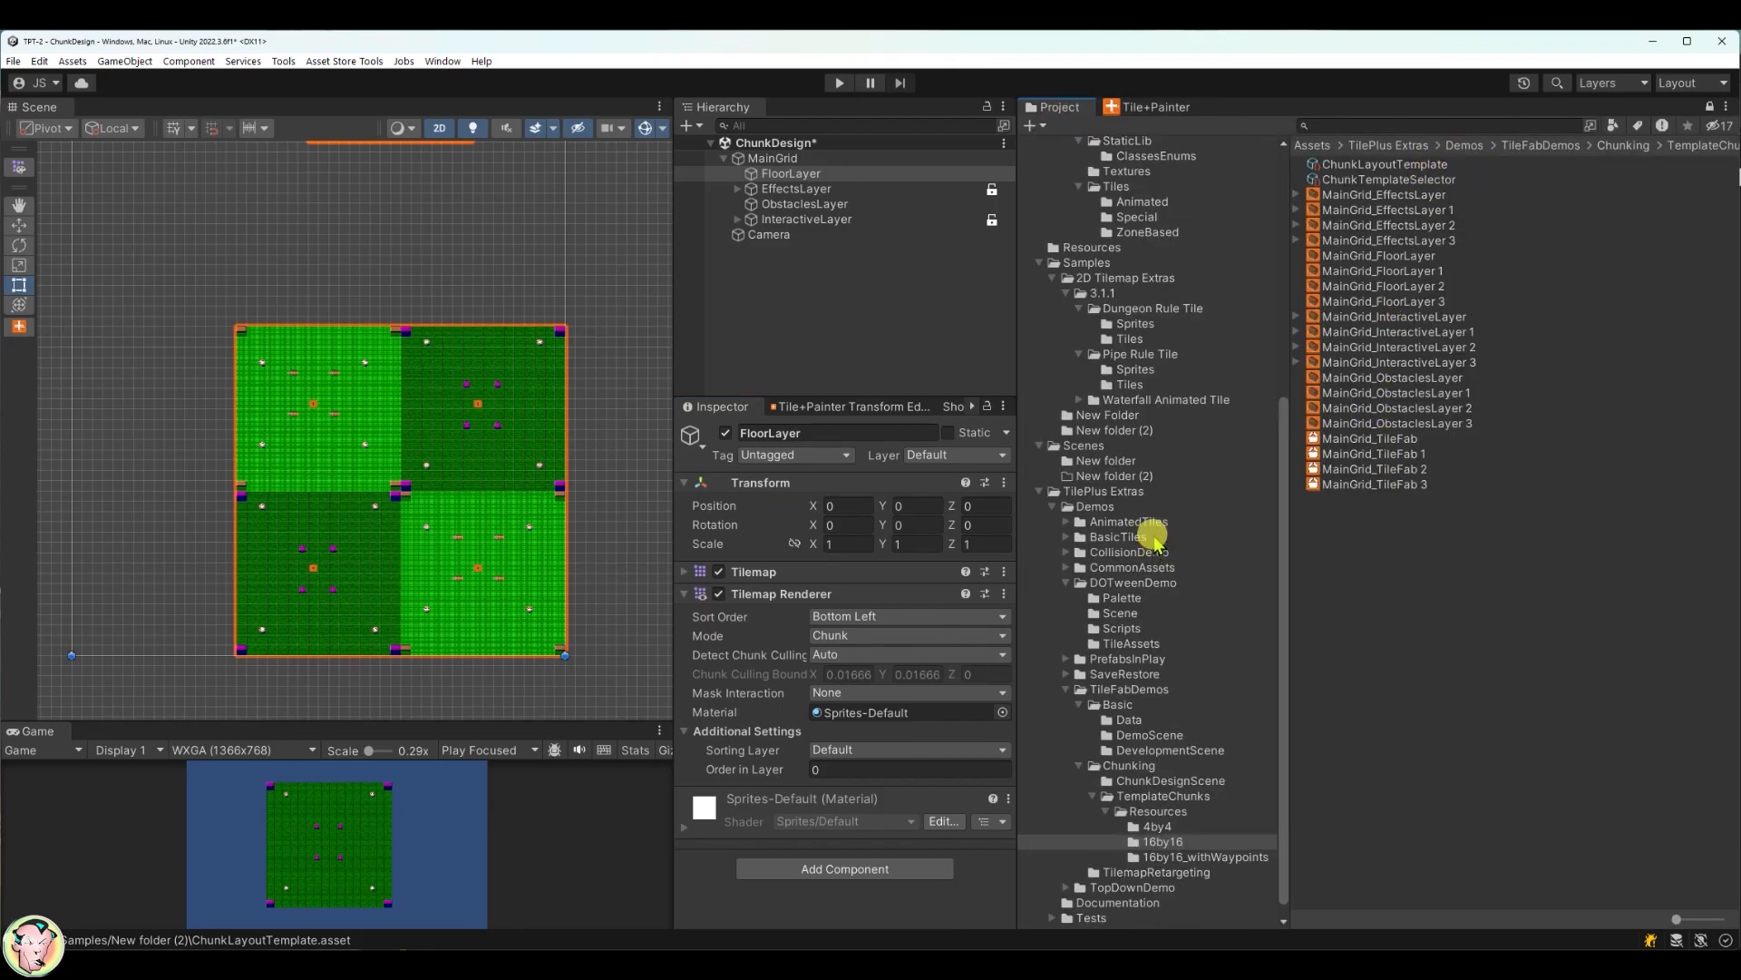
click(1107, 430)
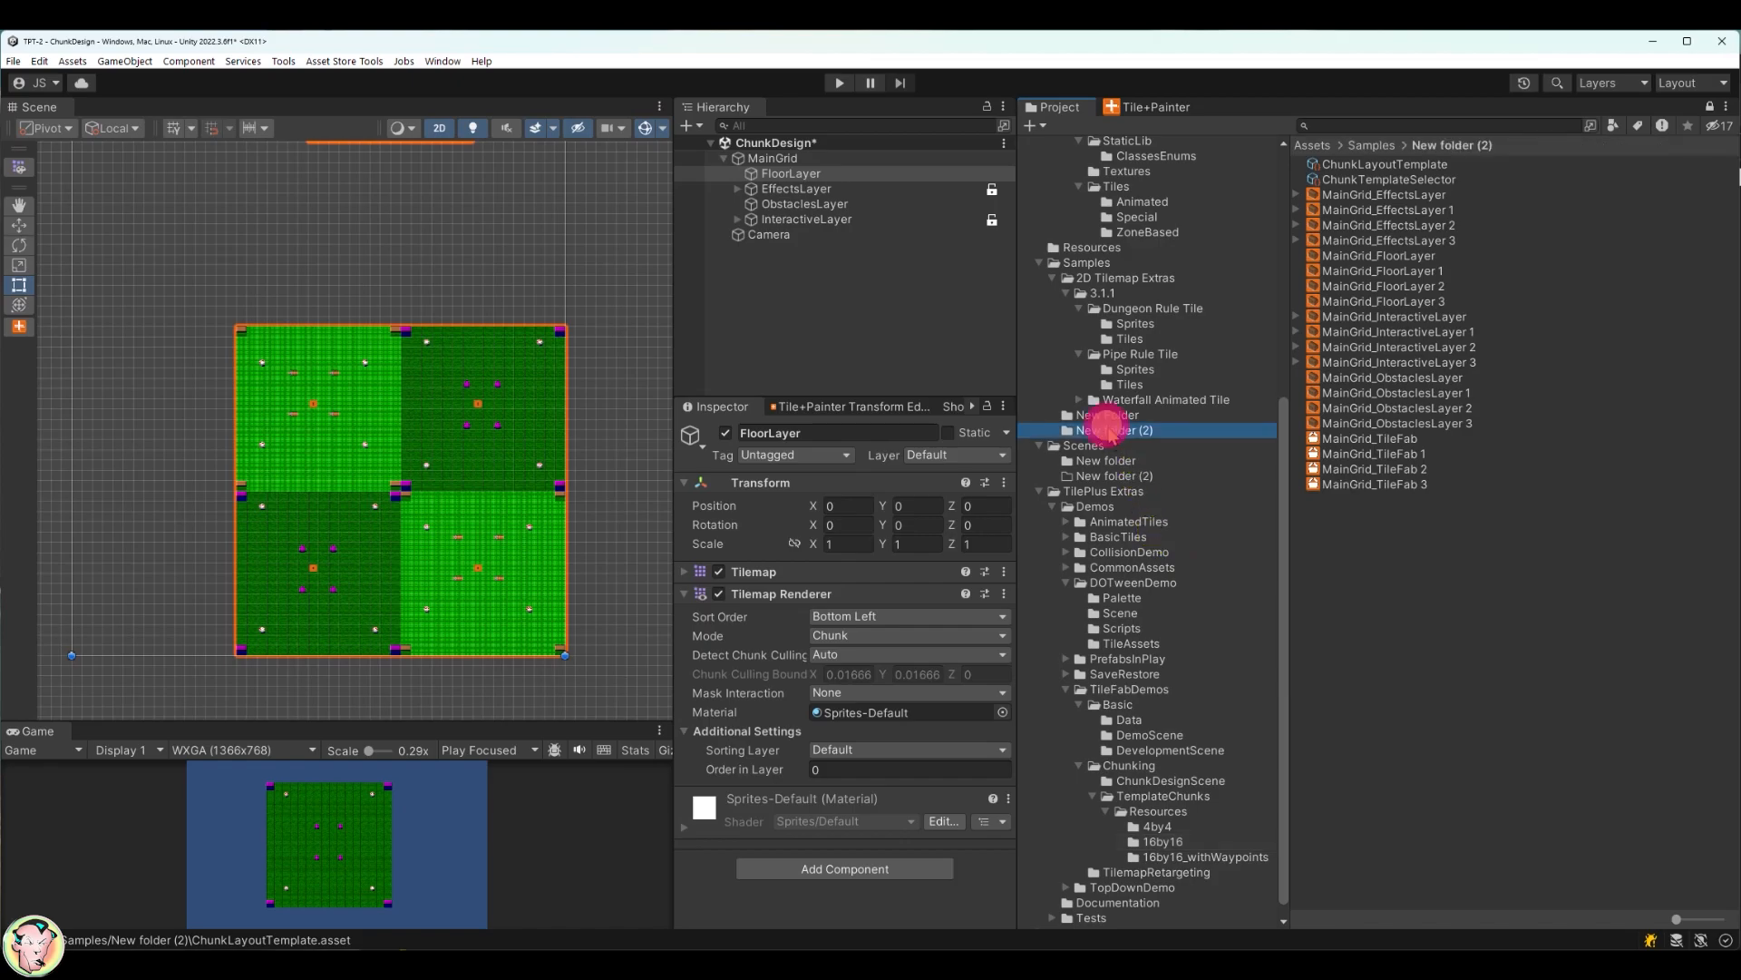
click(1413, 164)
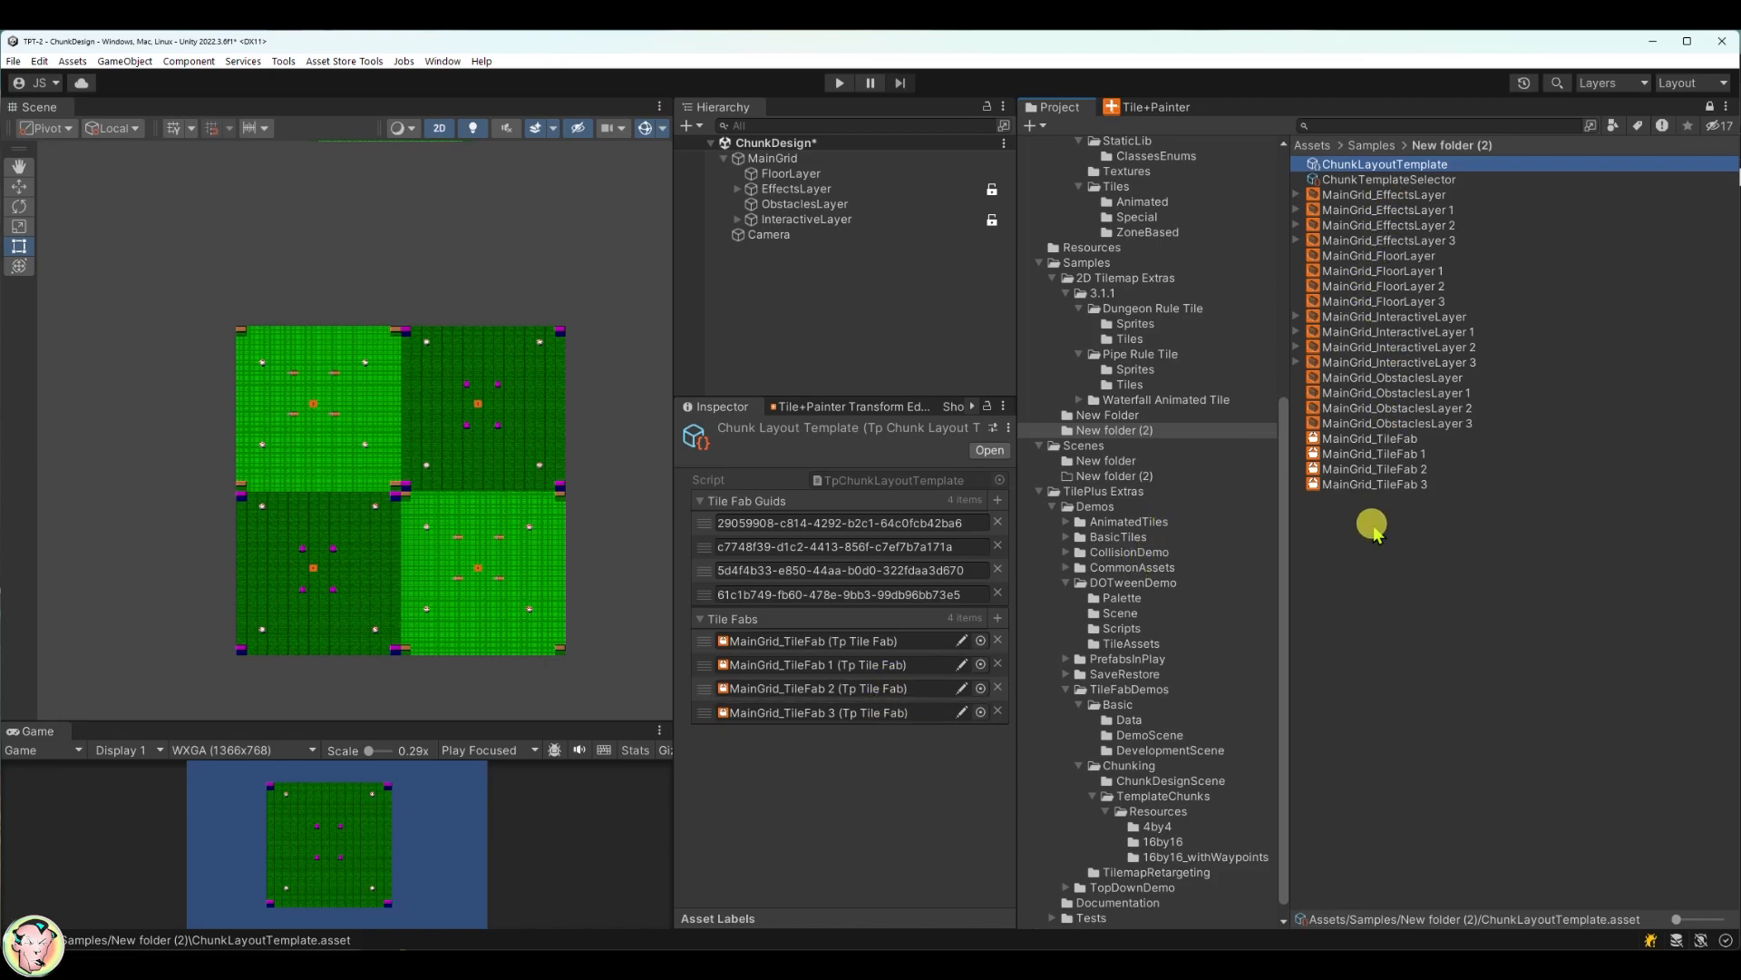
click(1437, 181)
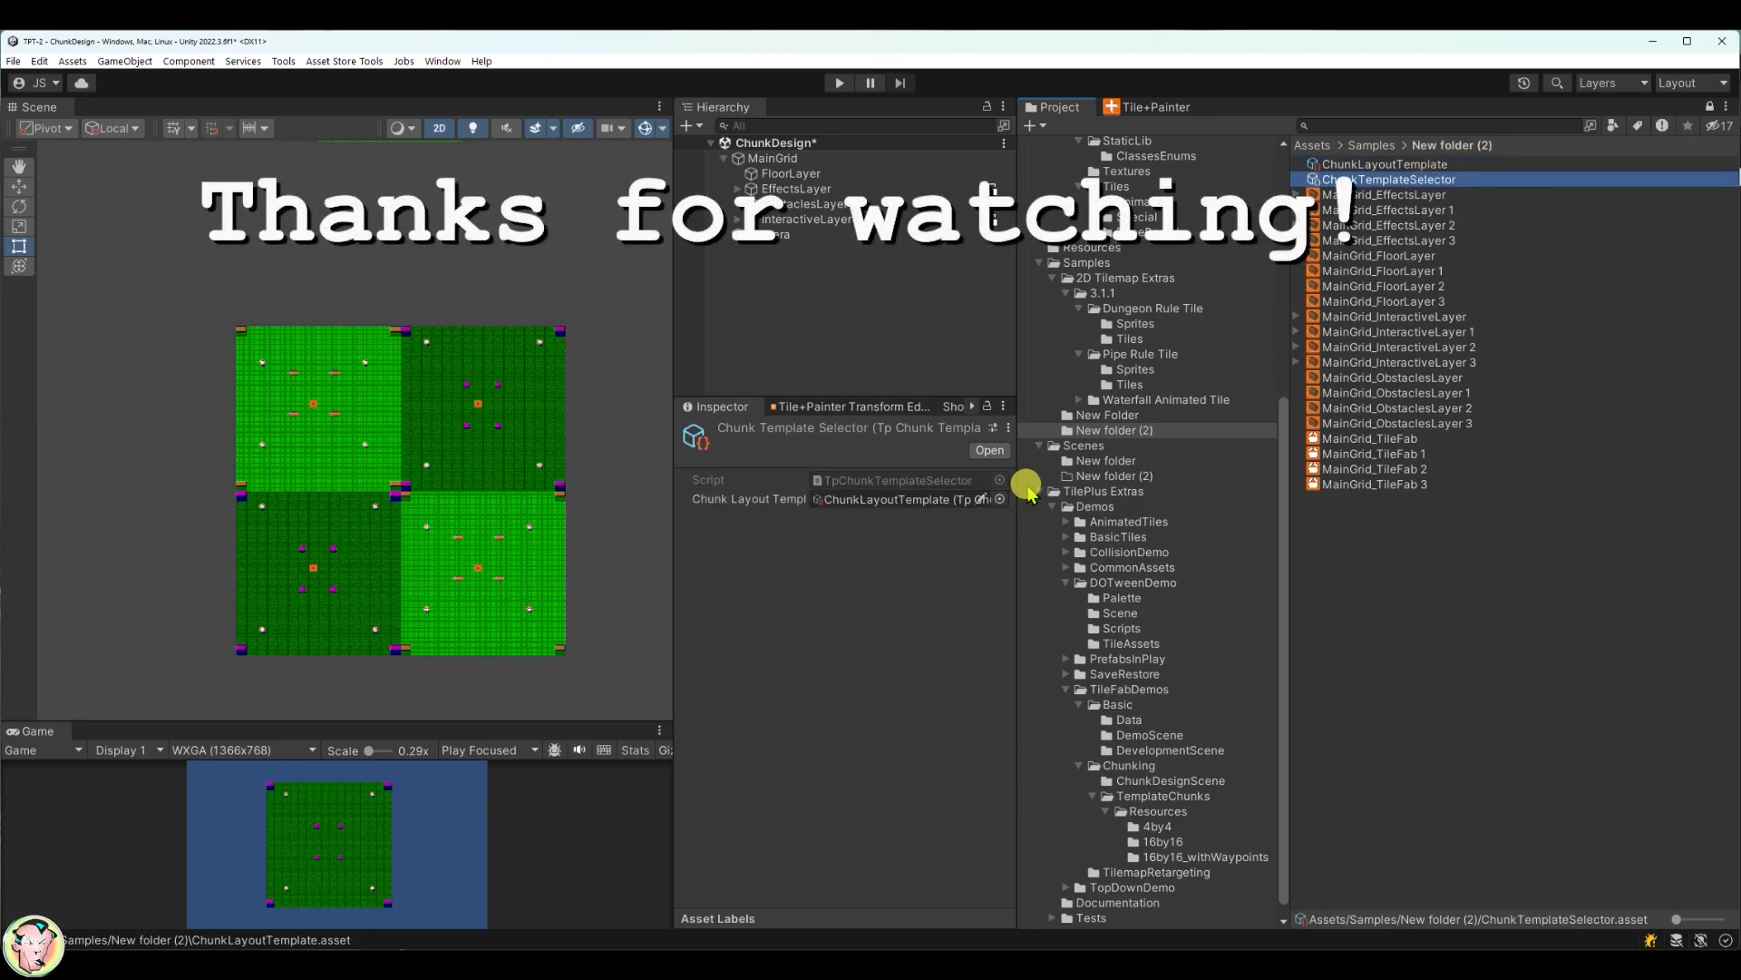